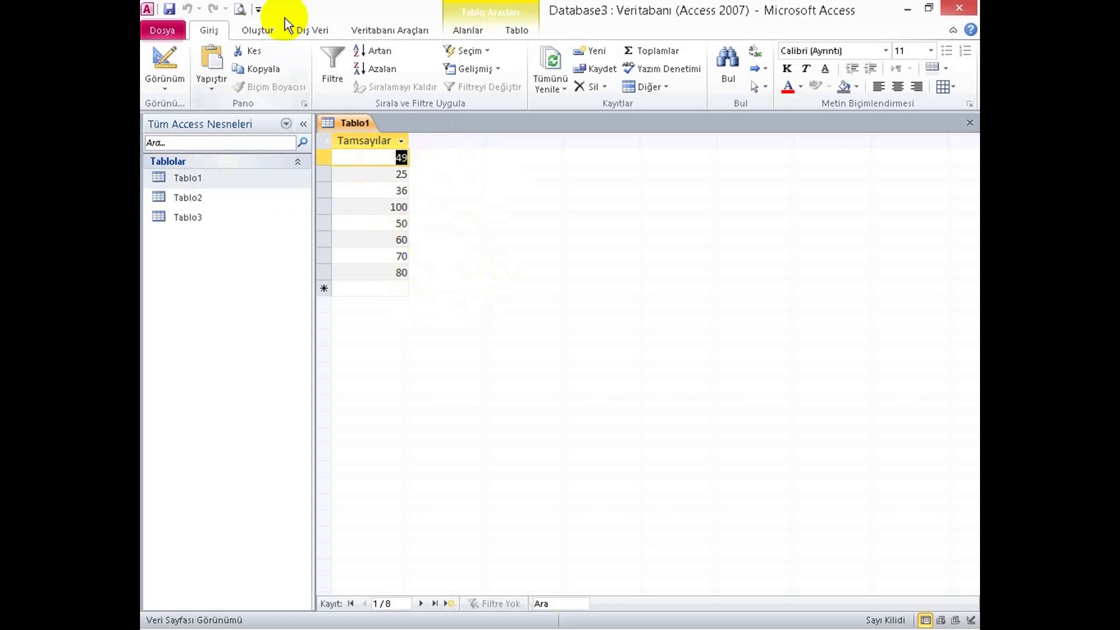
Step: Create a new query in design view with Tablo1 as its source table
left_click(257, 35)
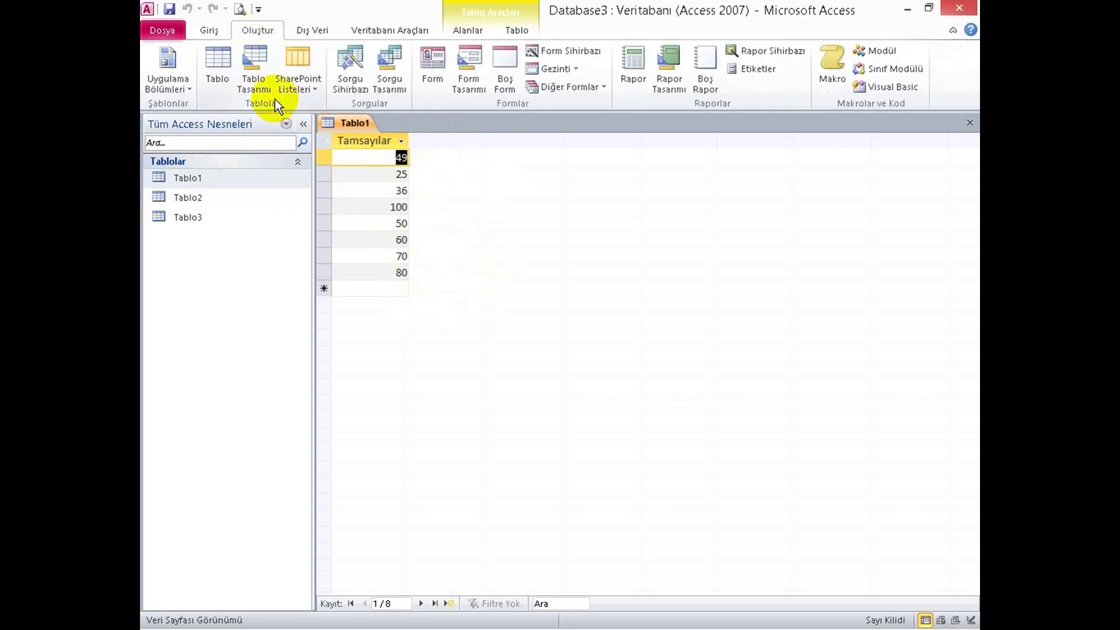
left_click(404, 61)
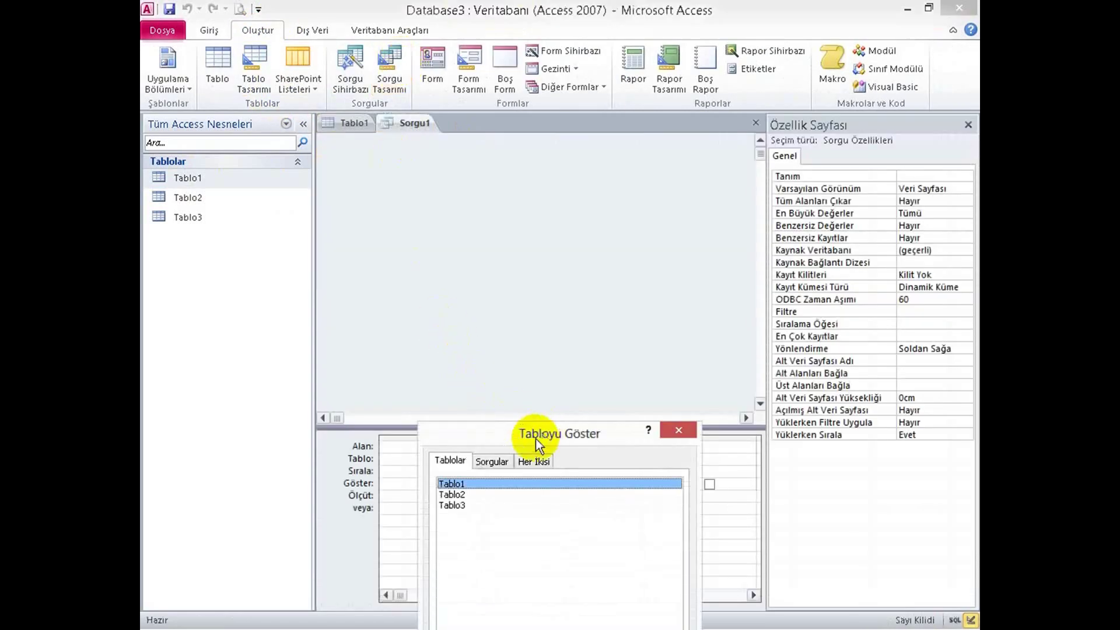
double_click(461, 484)
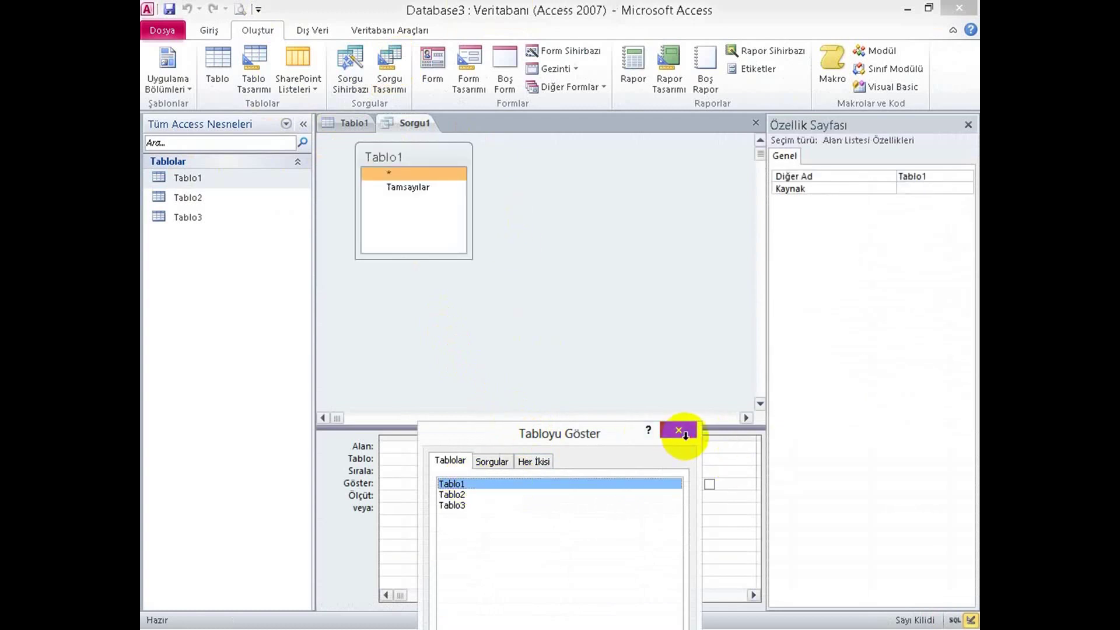
left_click(685, 431)
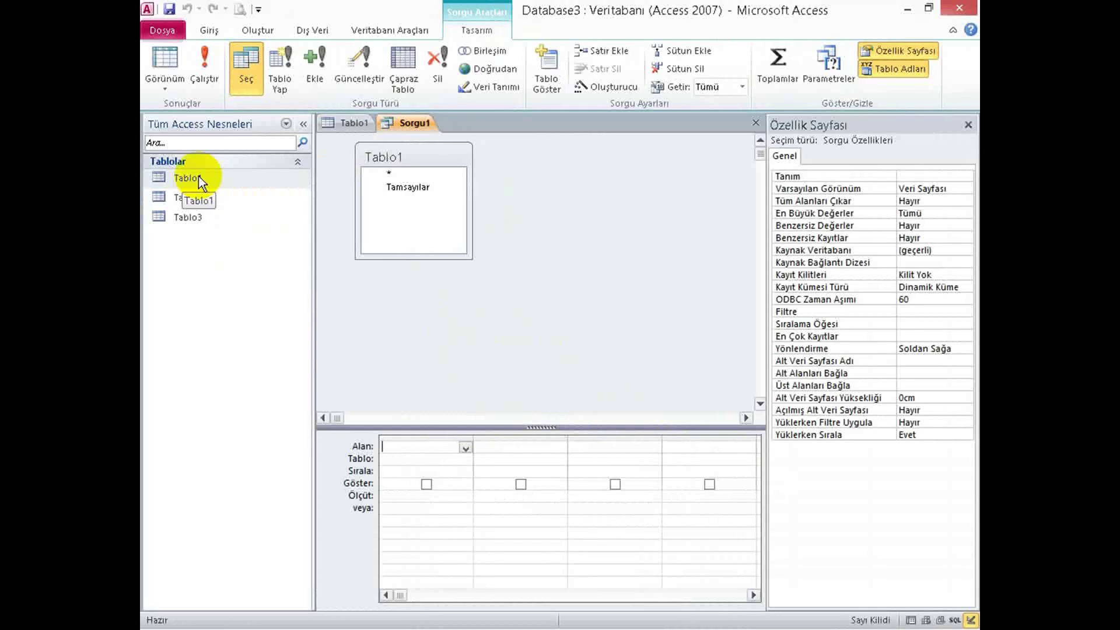
Step: Add the Tamsayılar field to the first column of the query grid
left_click(425, 185)
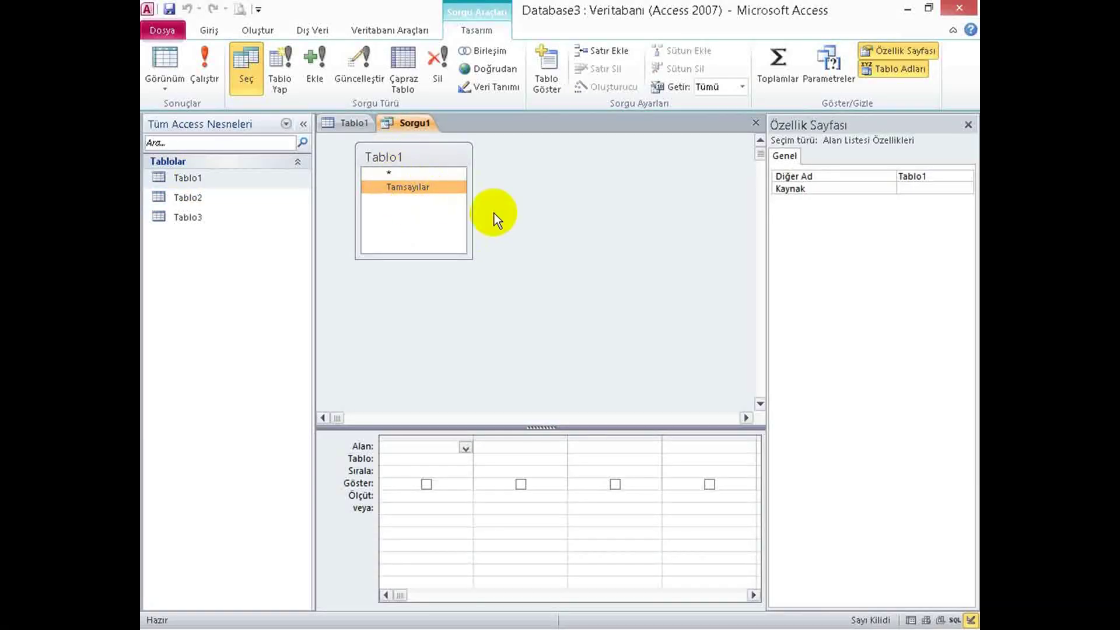
left_click(465, 447)
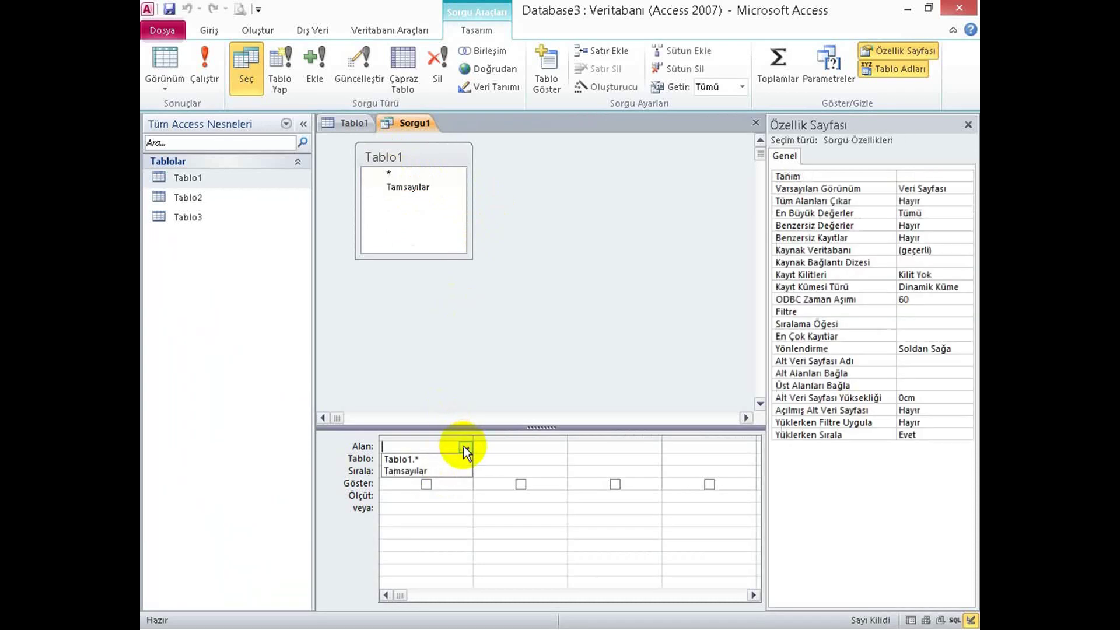
left_click(435, 471)
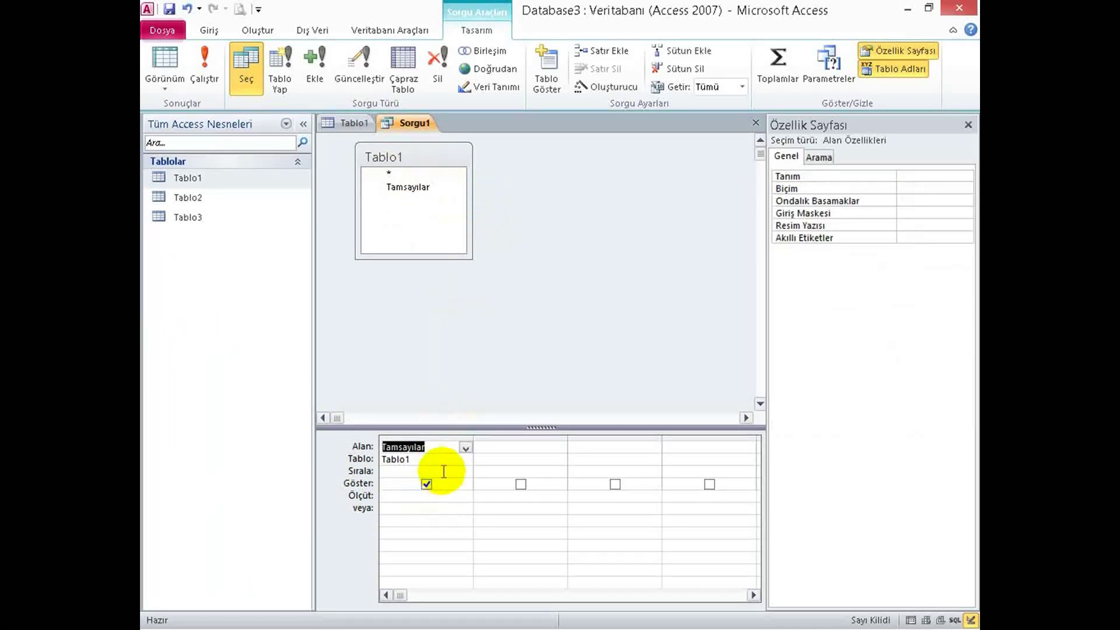
Step: Open the Expression Builder for the query's empty second column and list the built-in functions (Yerleşik İşlevler)
left_click(530, 444)
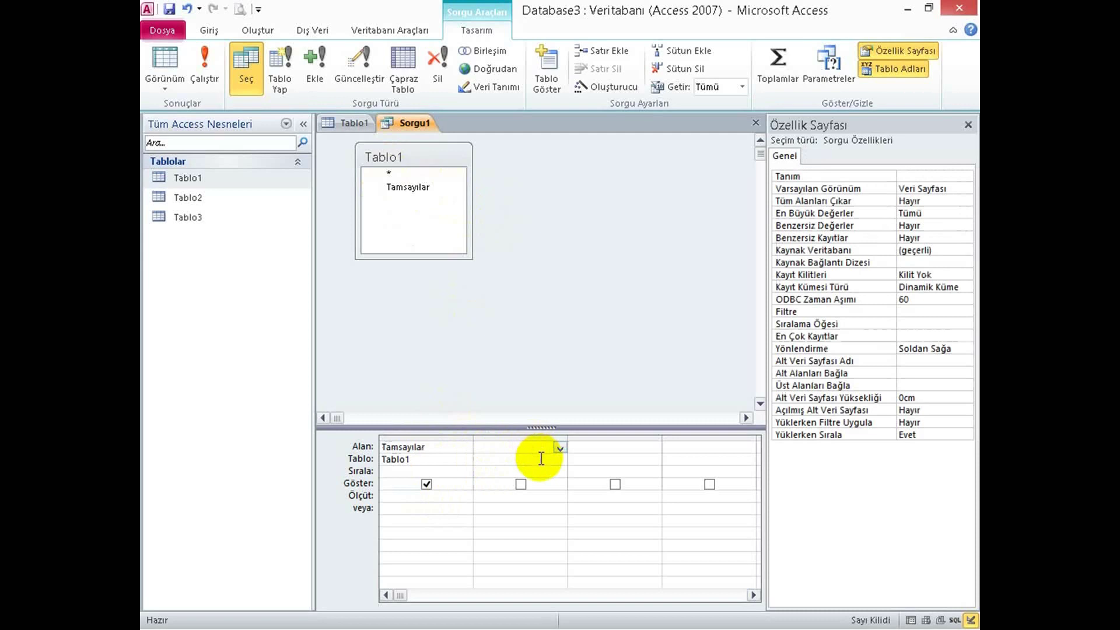
right_click(489, 446)
left_click(481, 445)
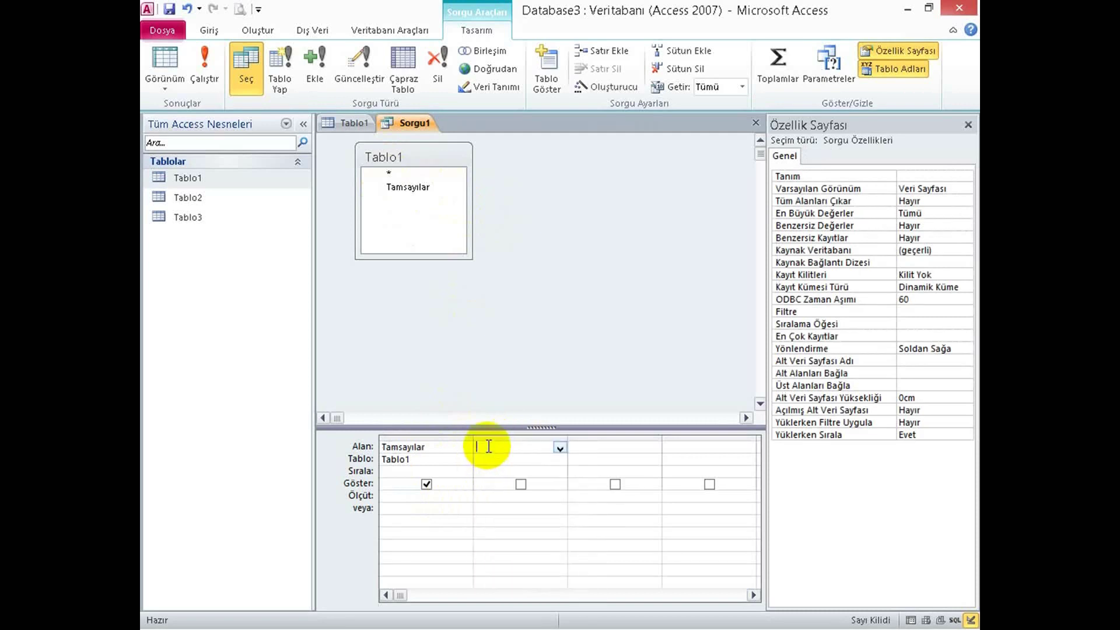
right_click(490, 448)
left_click(542, 557)
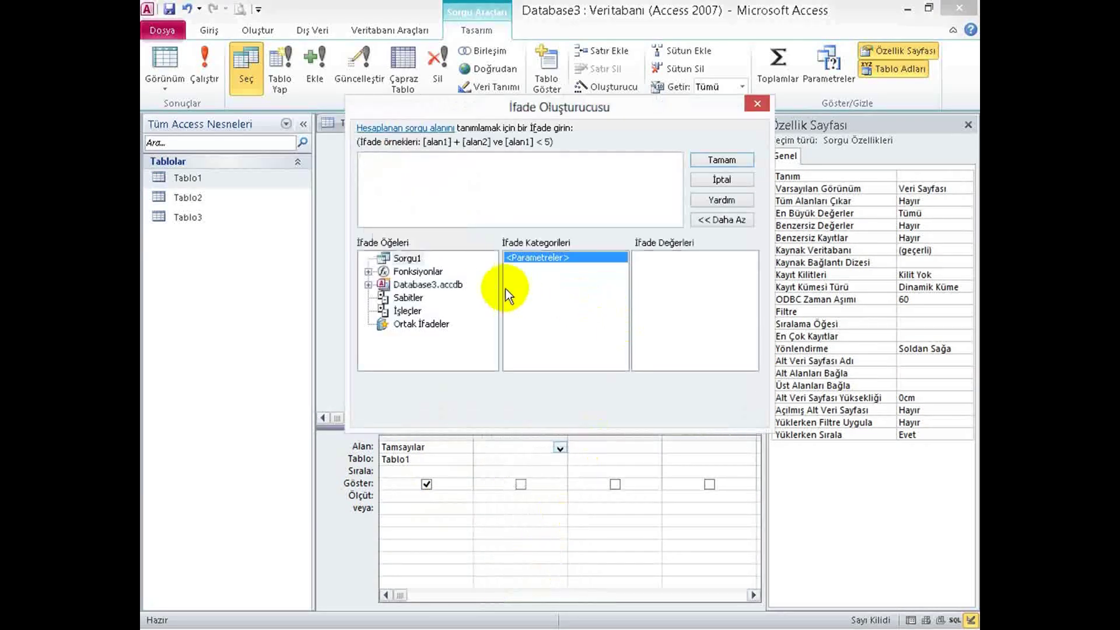
double_click(428, 272)
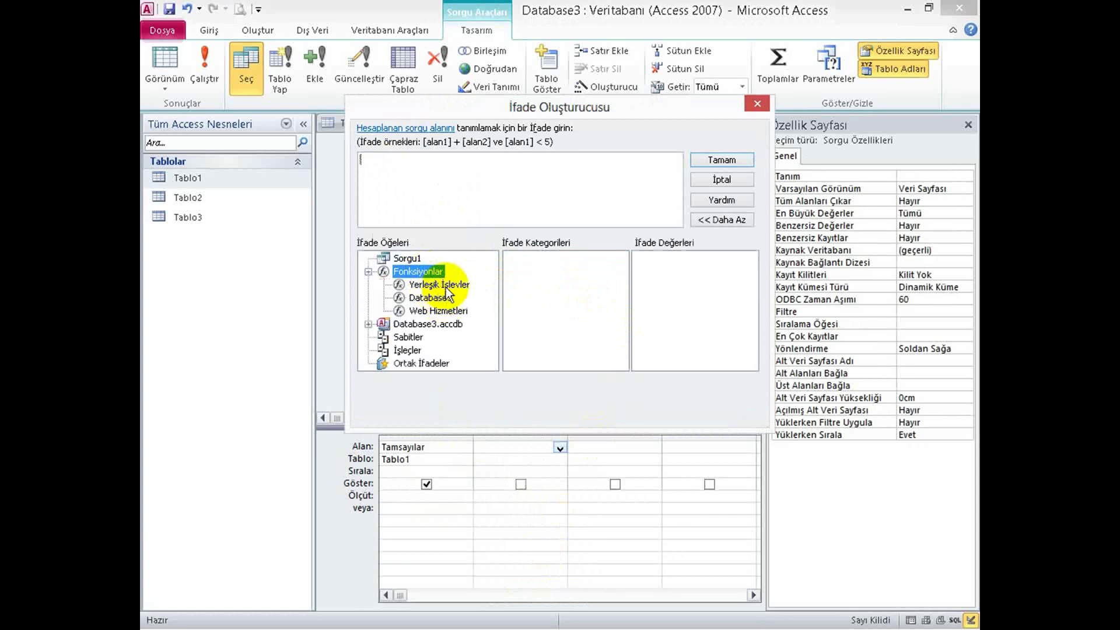
left_click(446, 286)
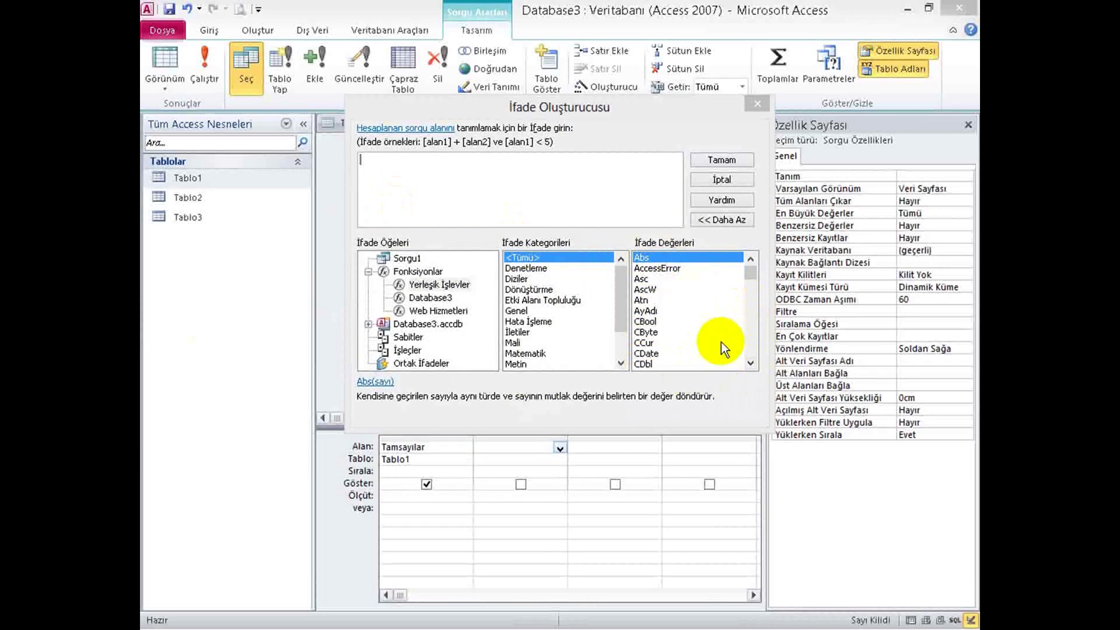
Step: Insert the Sqr function from the Matematik category into the expression
left_click(752, 364)
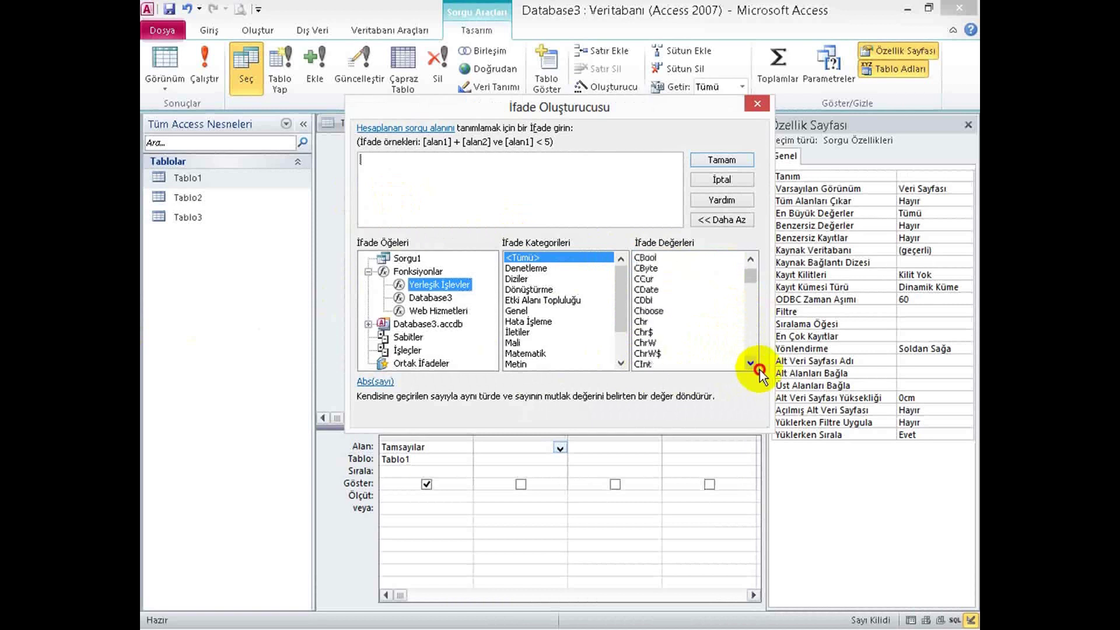
left_click(751, 363)
left_click(750, 363)
left_click(750, 363)
left_click(750, 363)
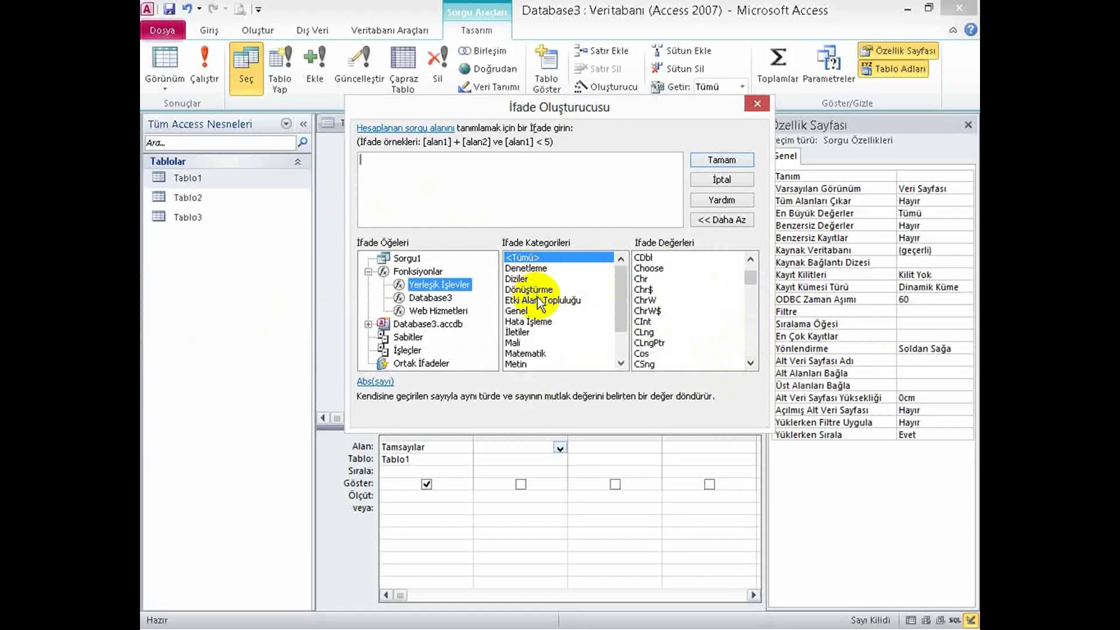
scroll(622, 292, "down", 1)
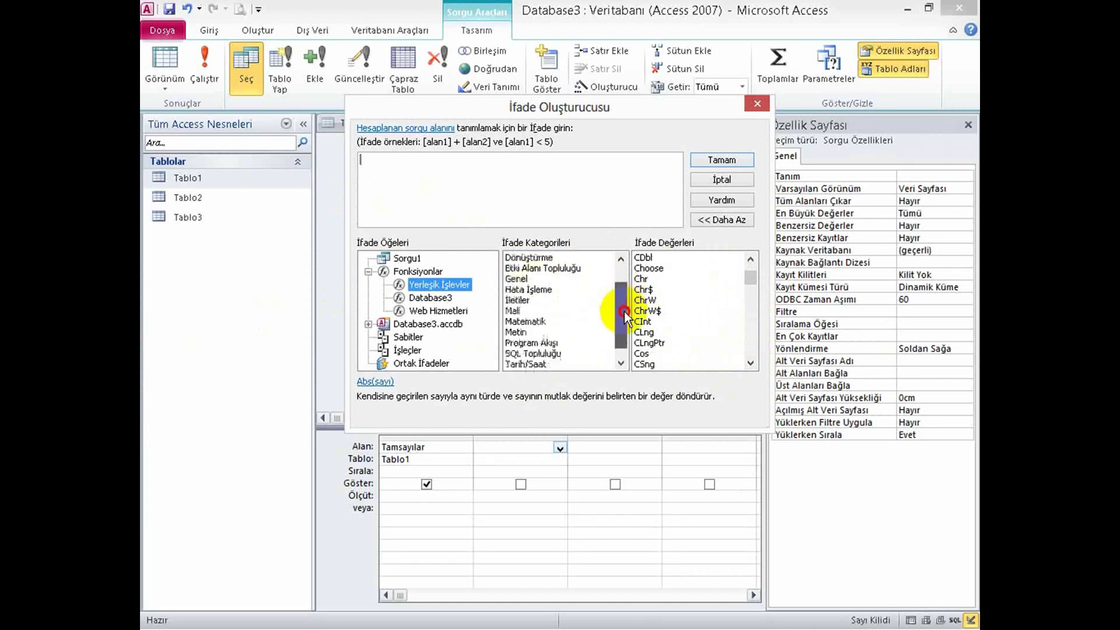
left_click(528, 322)
left_click_drag(750, 283, 751, 300)
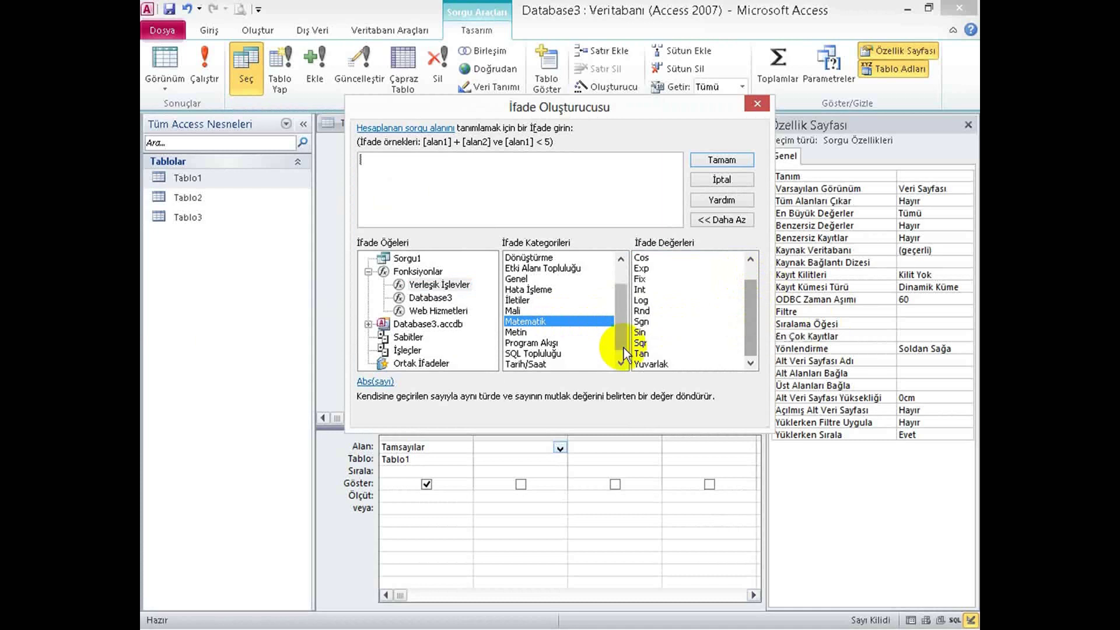
left_click(641, 343)
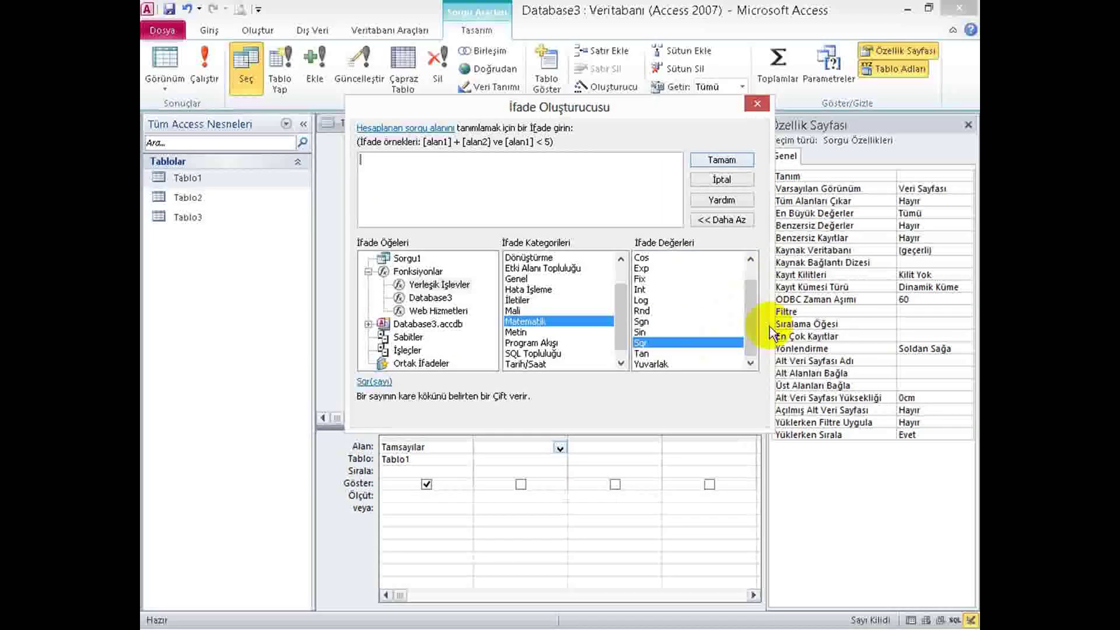
double_click(639, 344)
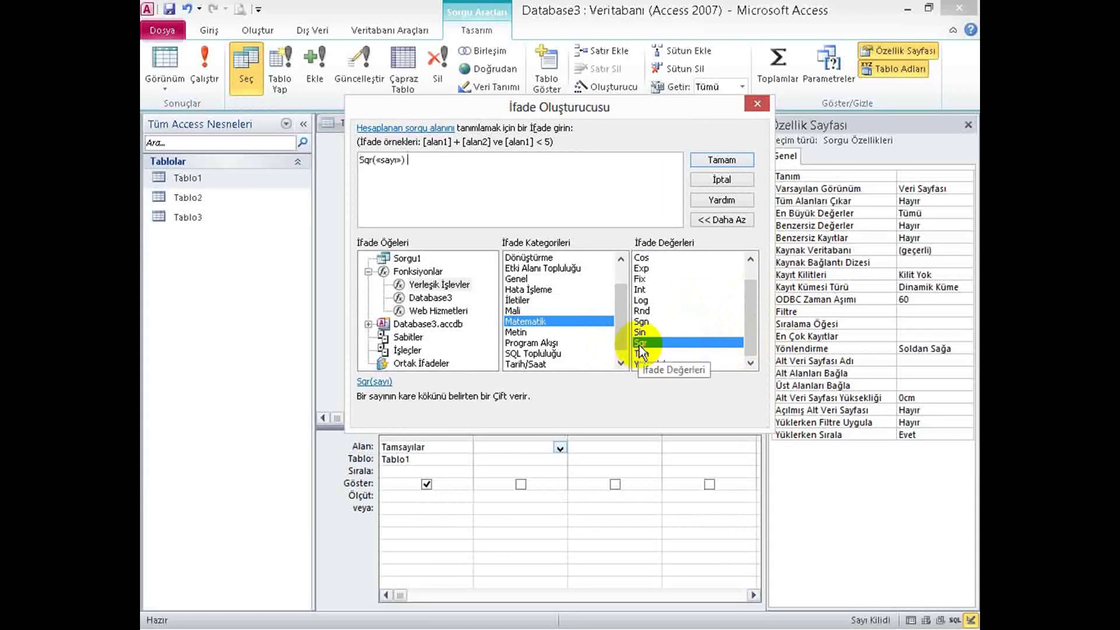
Step: Replace the Sqr function's placeholder argument with [Tamsayılar] and accept the expression
left_click(390, 160)
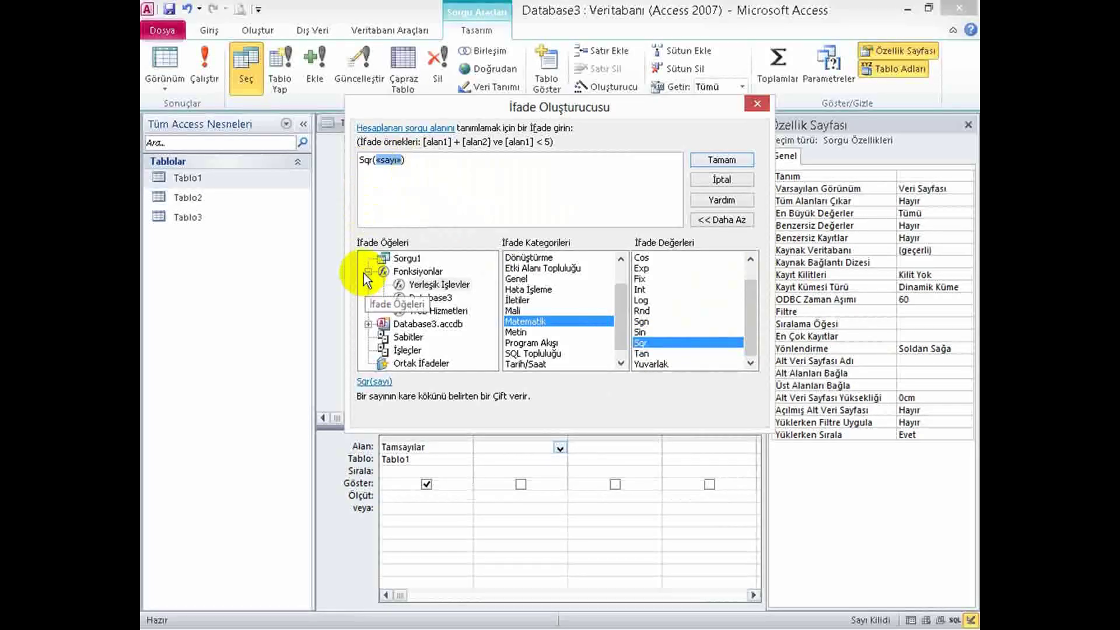
key("BackSpace")
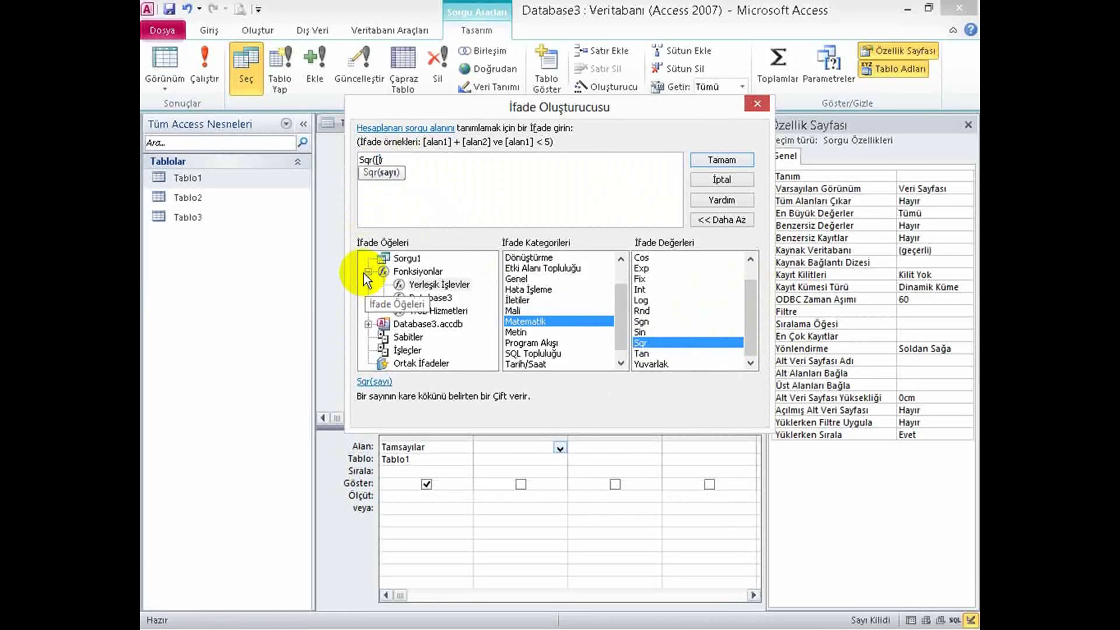
type("[]")
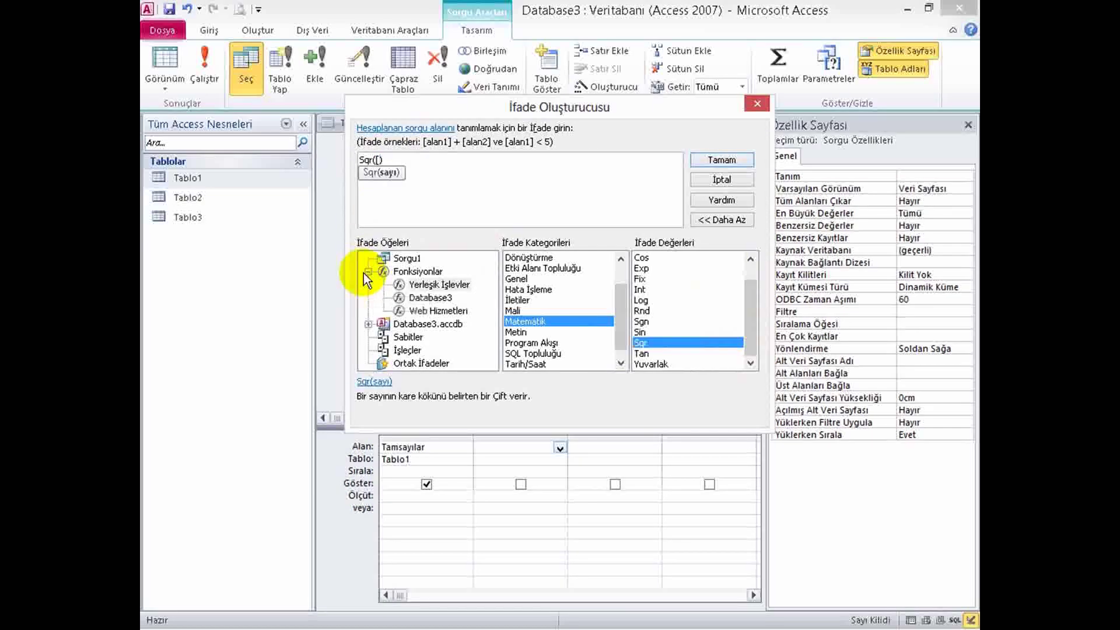
type("Tamsayılar]")
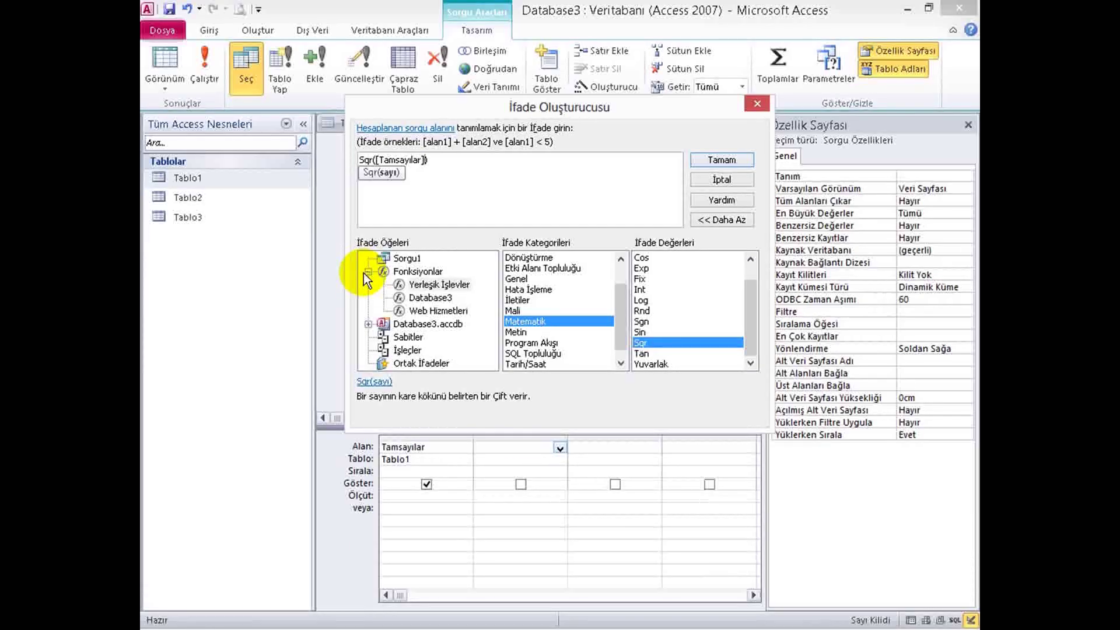
left_click(733, 157)
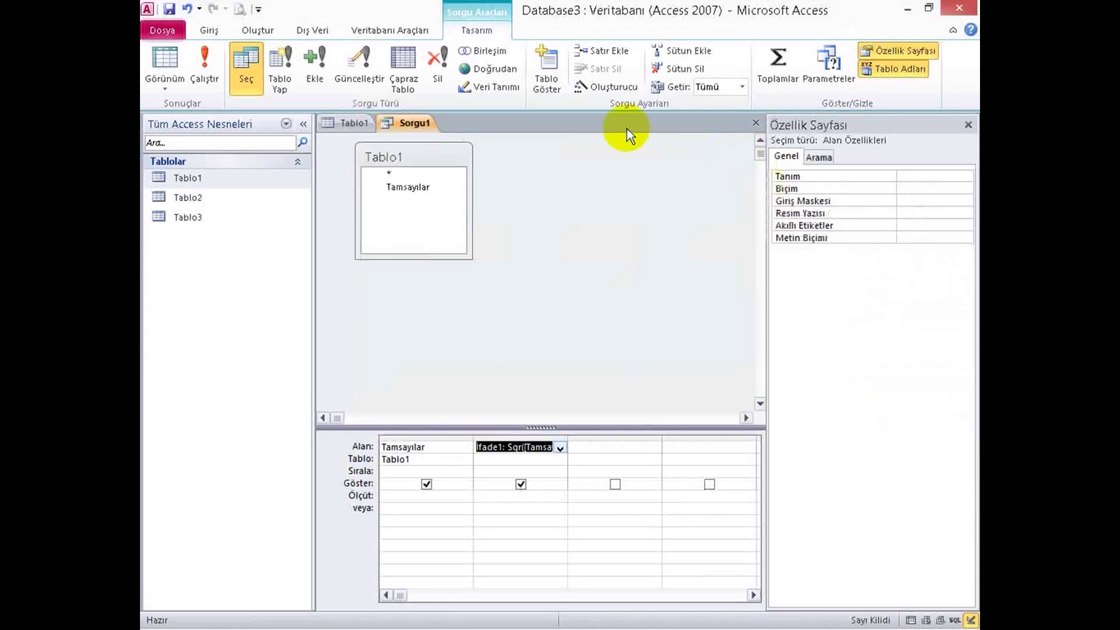
Step: Rename the calculated field in the second column as Karekök
double_click(503, 446)
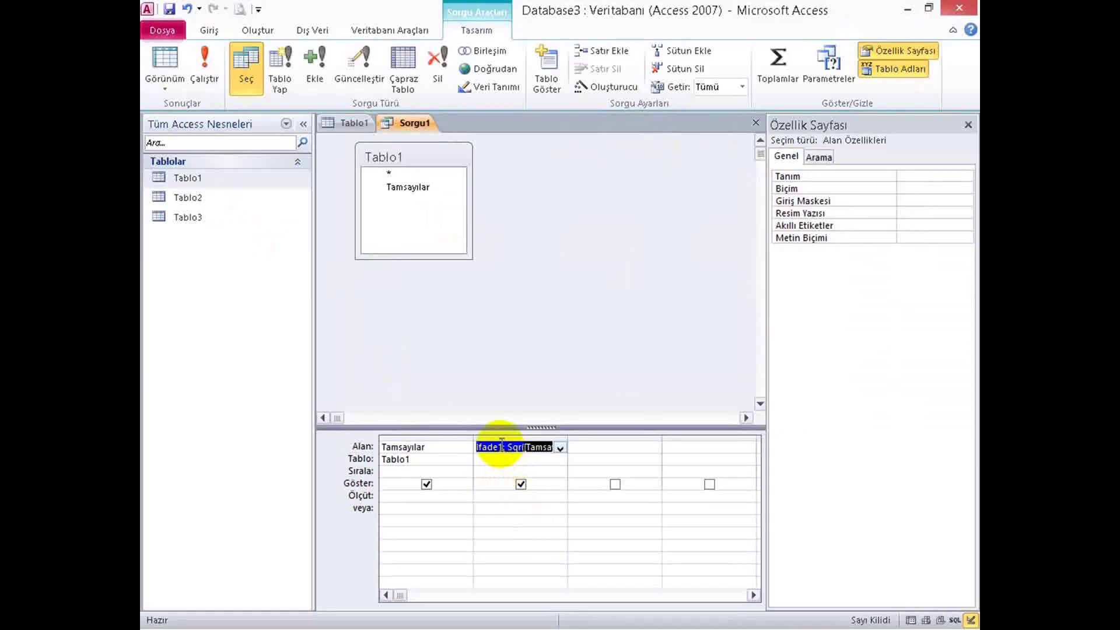
double_click(496, 447)
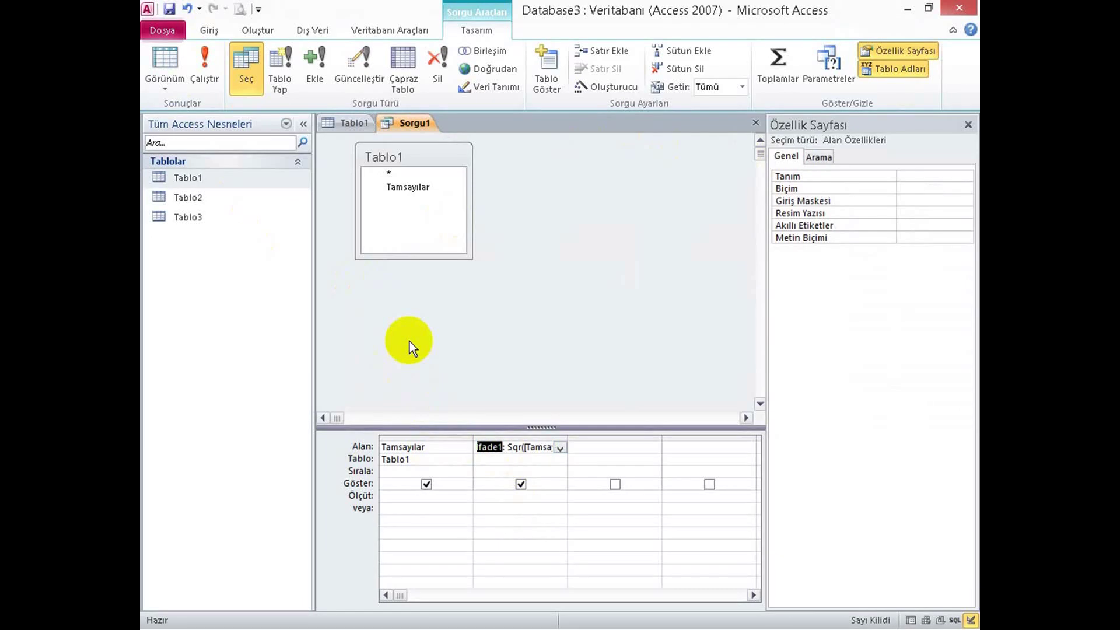
type("Karekök")
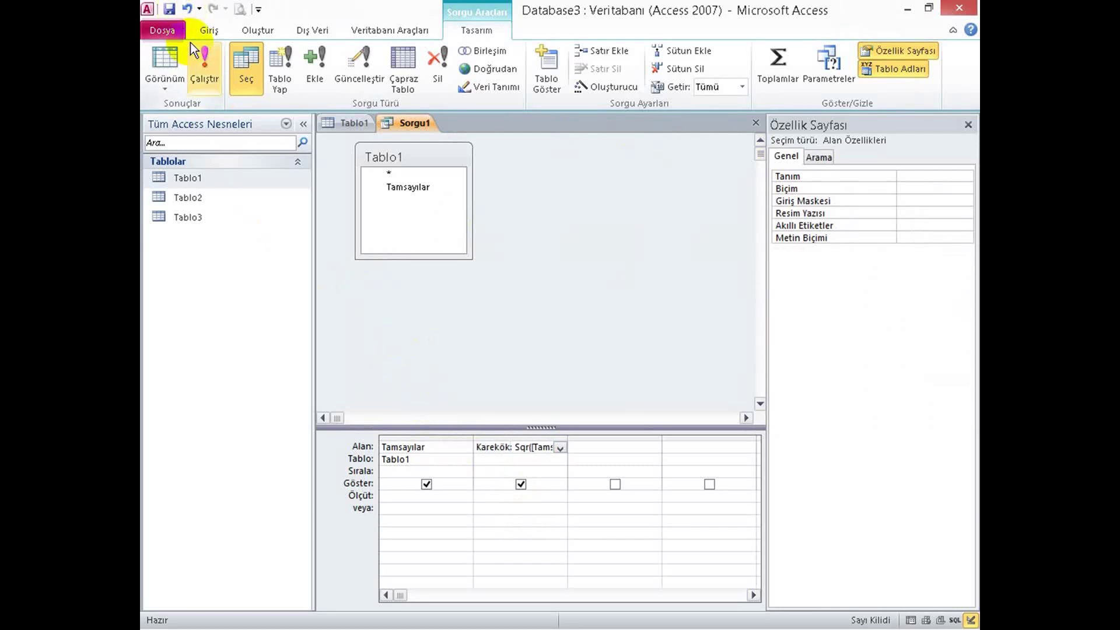
Step: Run the query and widen the Karekök column to fit its values, then check the rows
left_click(201, 55)
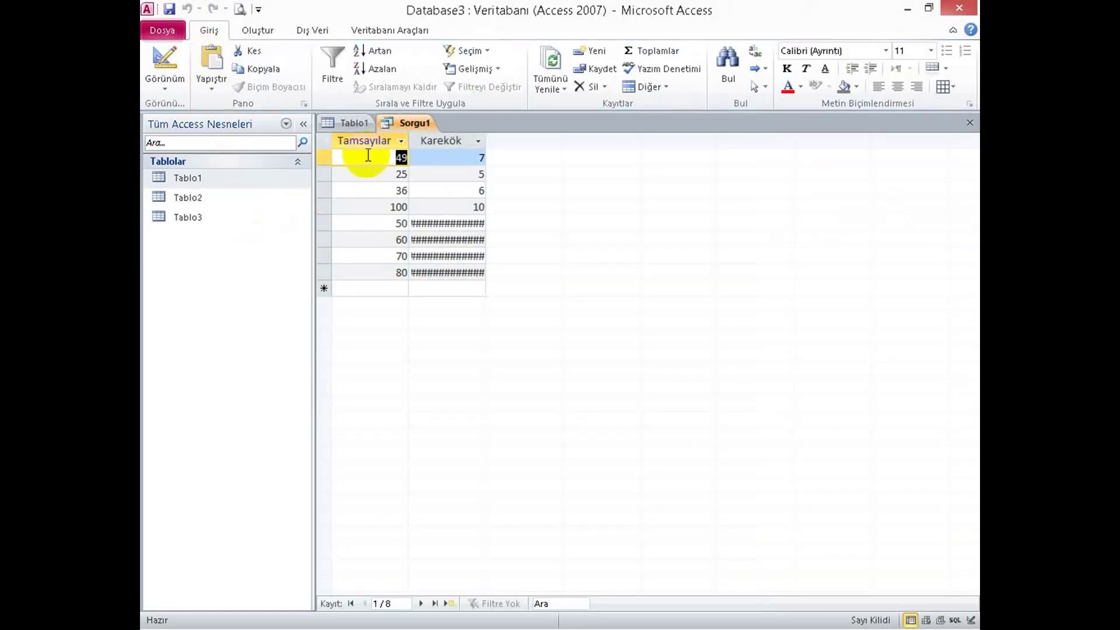
double_click(485, 141)
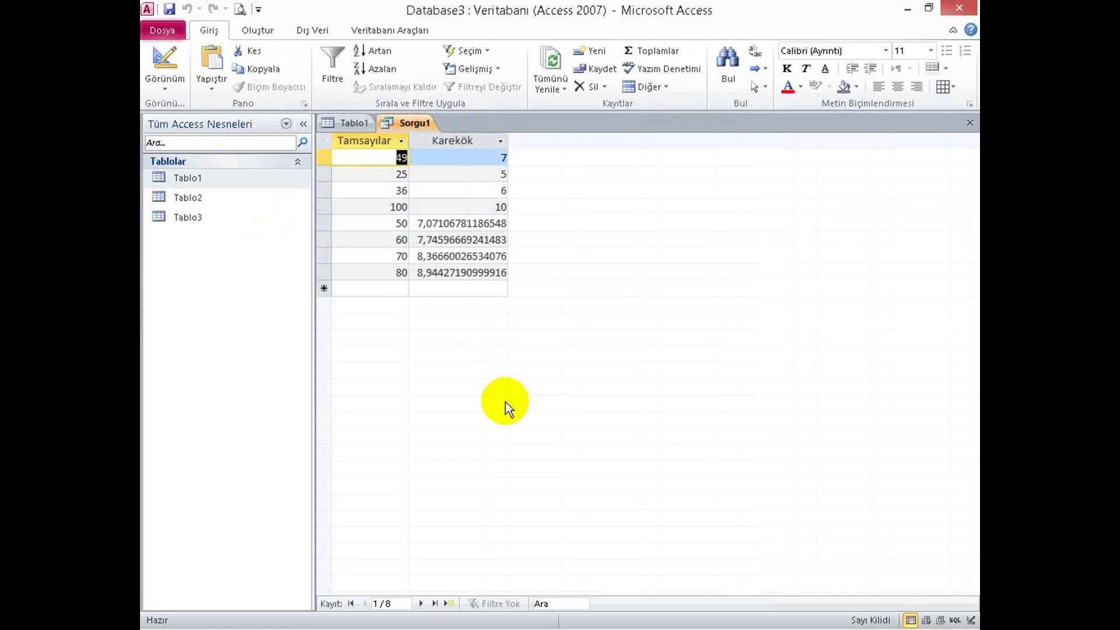
left_click(401, 163)
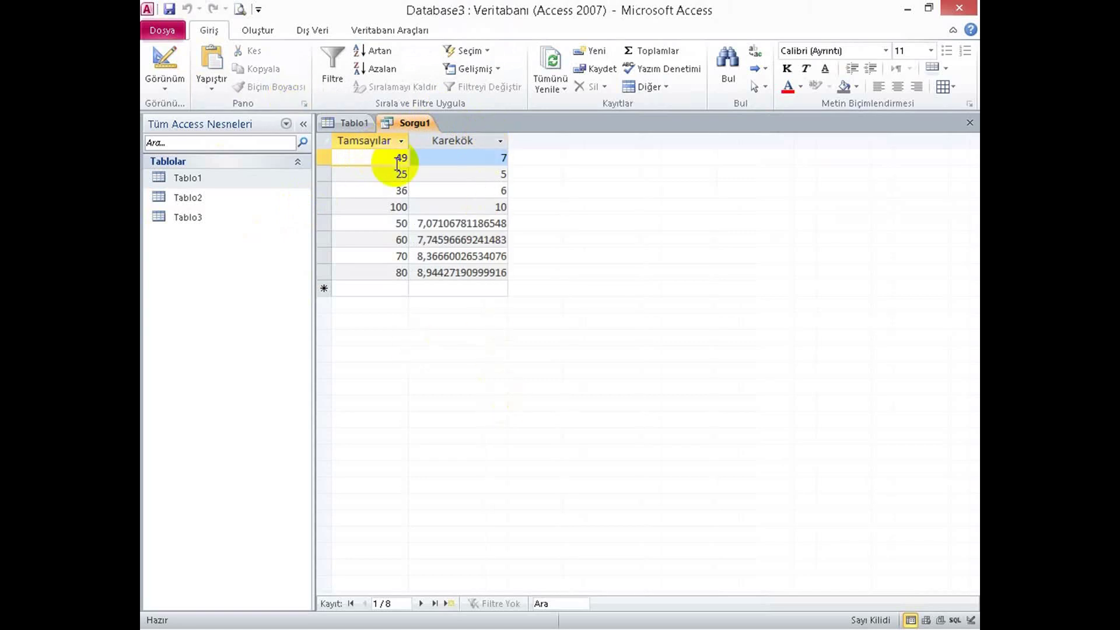
left_click(399, 171)
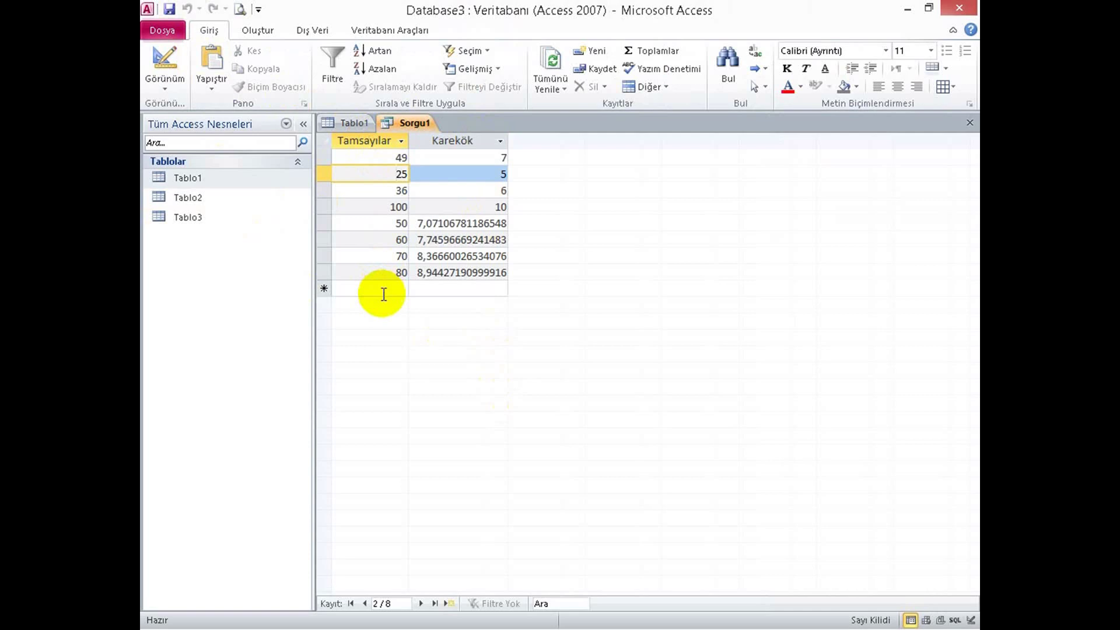
left_click(396, 207)
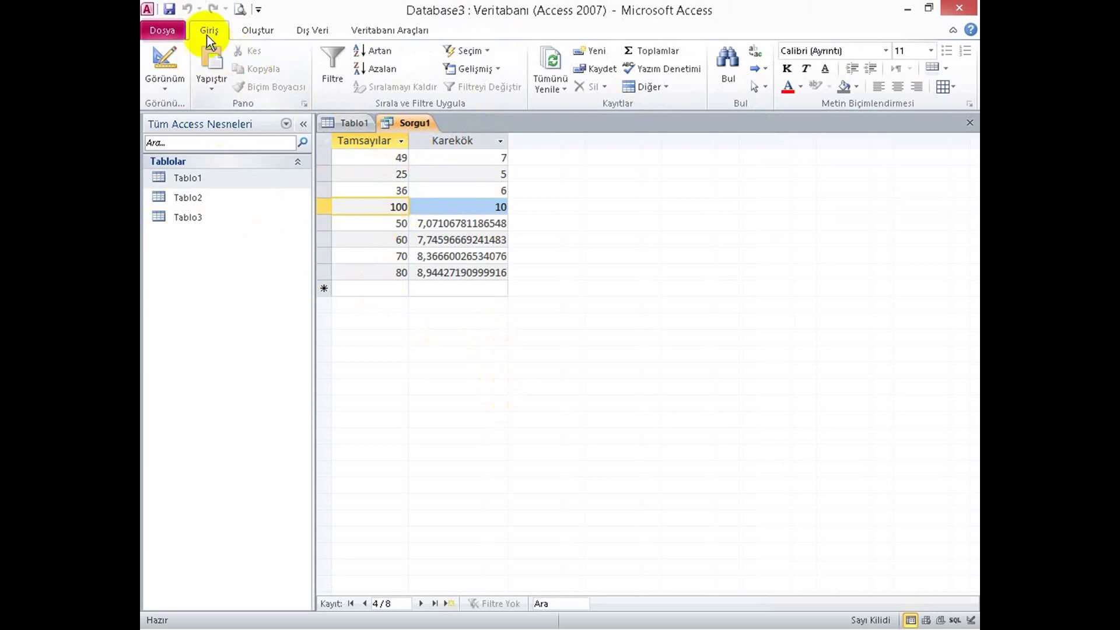
Step: Create a second query in design view with Tablo1 as its source table
left_click(269, 32)
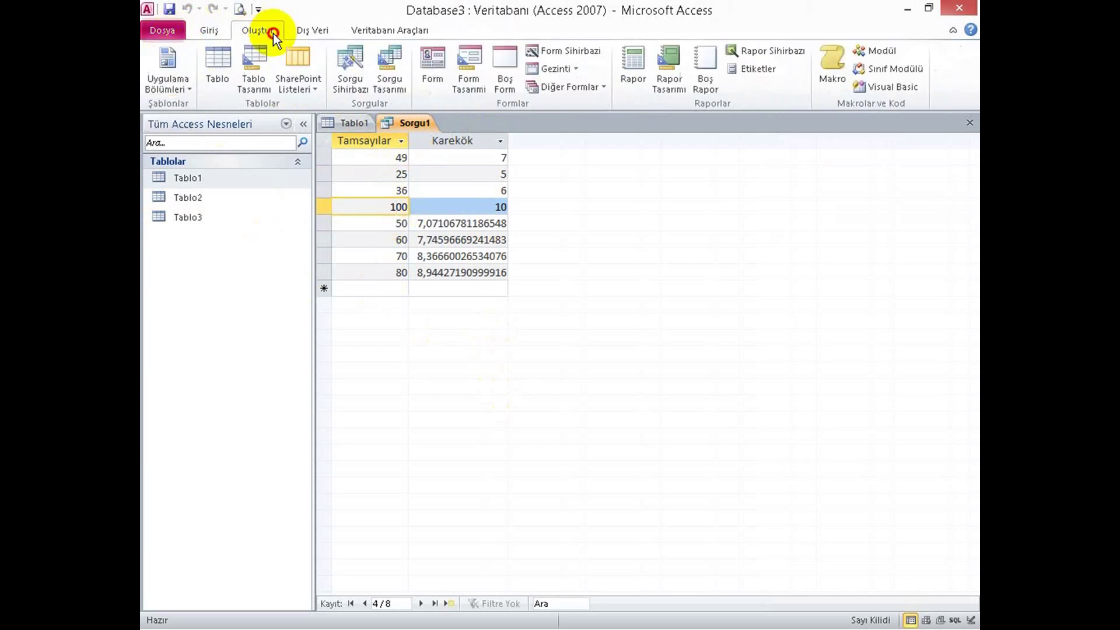
left_click(389, 64)
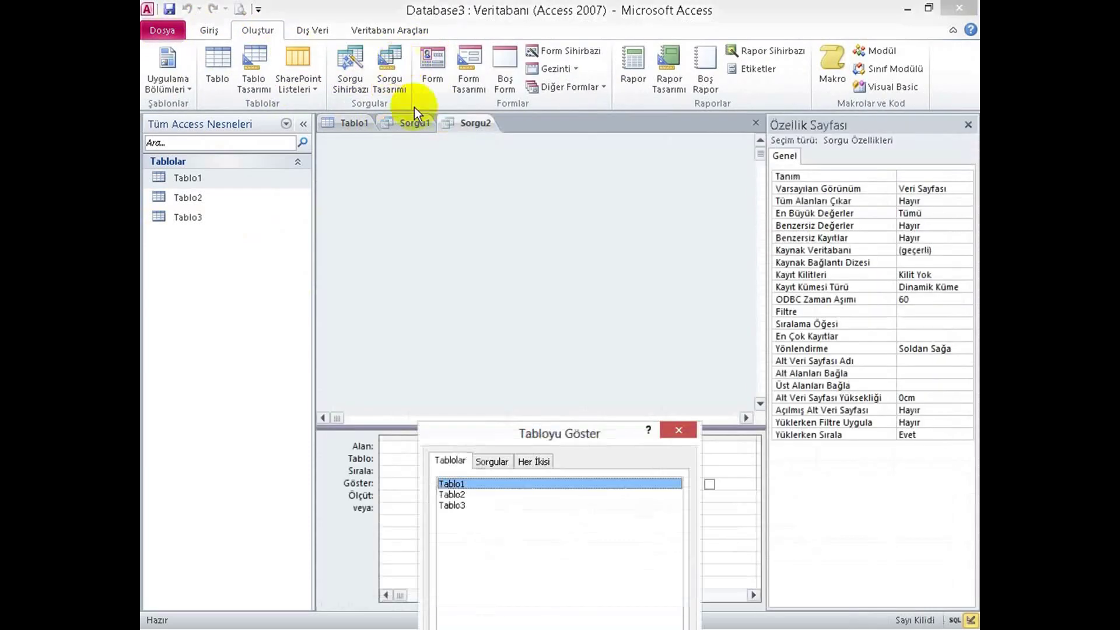
double_click(455, 484)
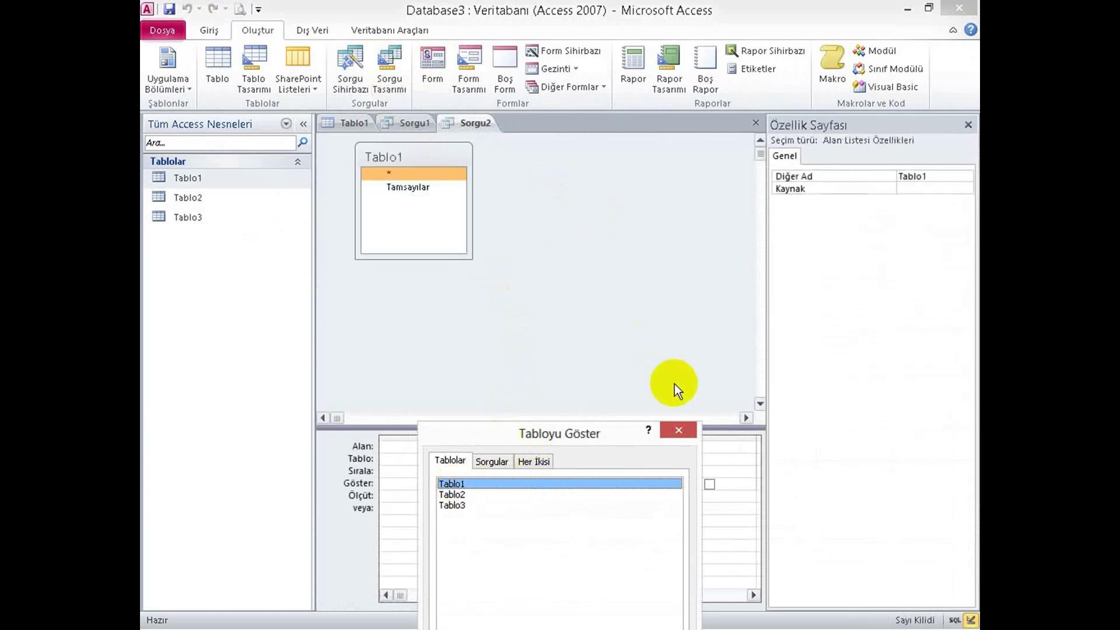
left_click(672, 432)
Step: Dismiss the table picker and set Tamsayılar as the field of the query's first column
left_click_drag(427, 186, 461, 452)
left_click(467, 449)
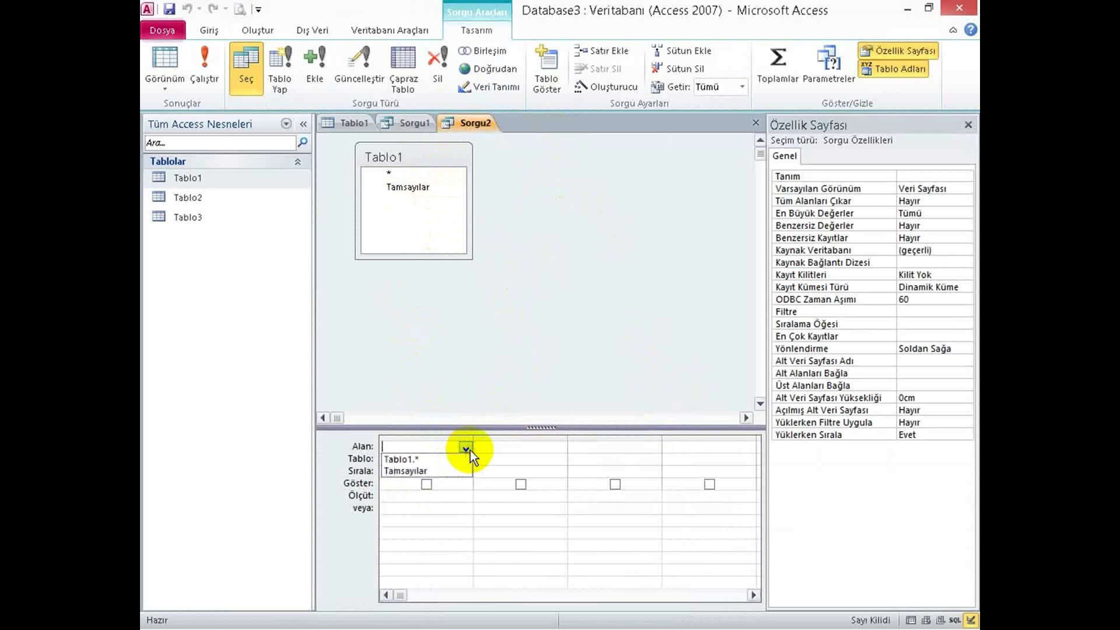
left_click(432, 467)
Step: Open the expression builder for the second column's field and list the built-in Matematik functions
left_click(519, 455)
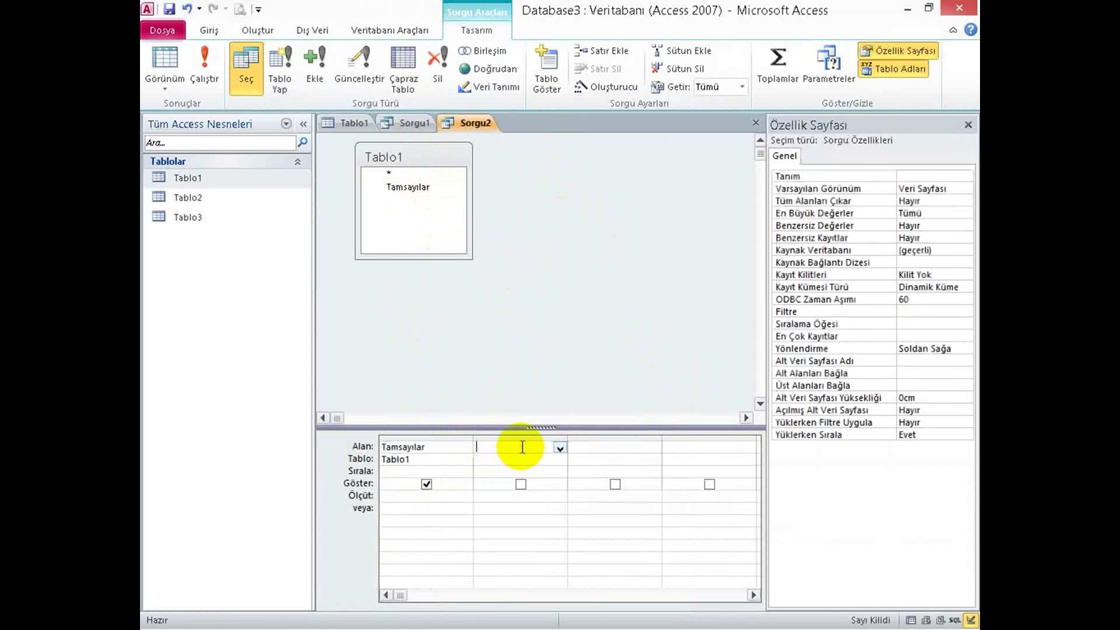
left_click(561, 449)
left_click(561, 449)
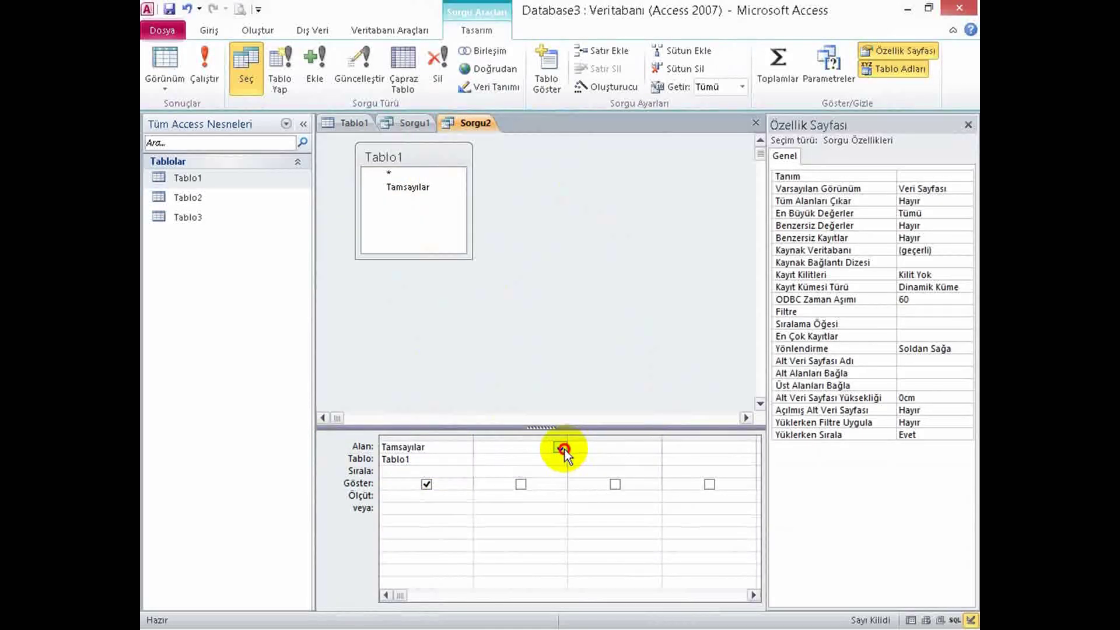
right_click(540, 449)
left_click(591, 559)
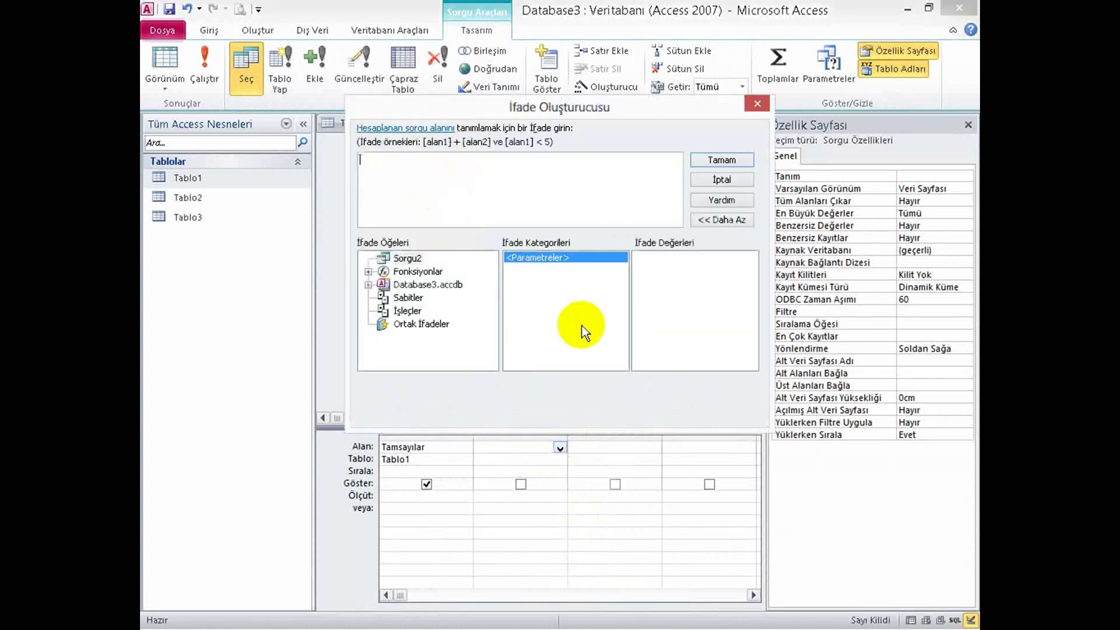
double_click(406, 271)
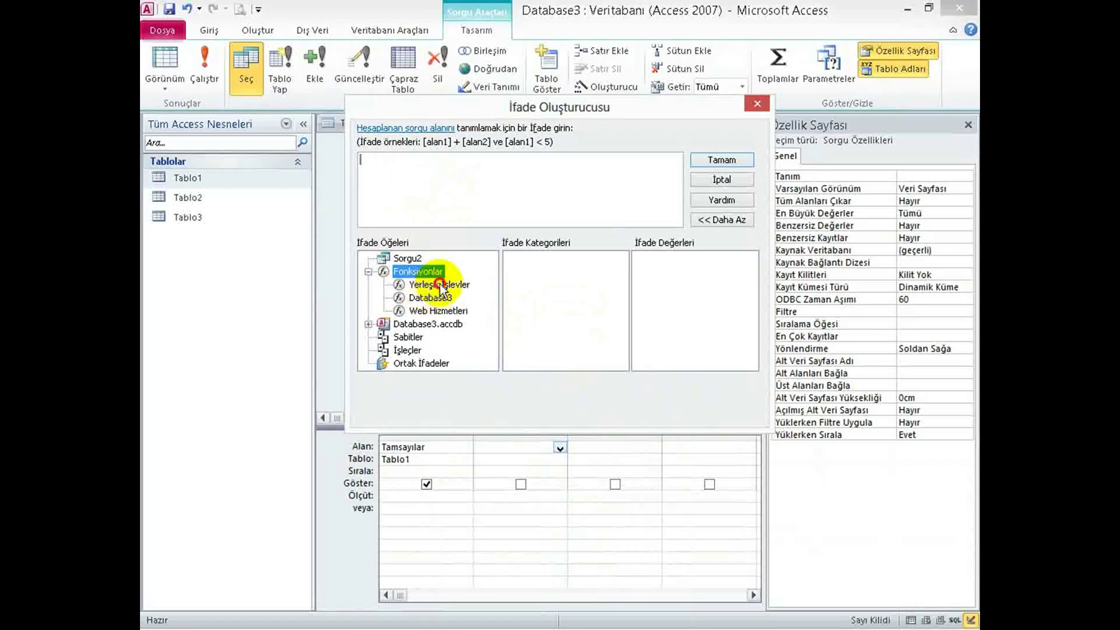
left_click(440, 285)
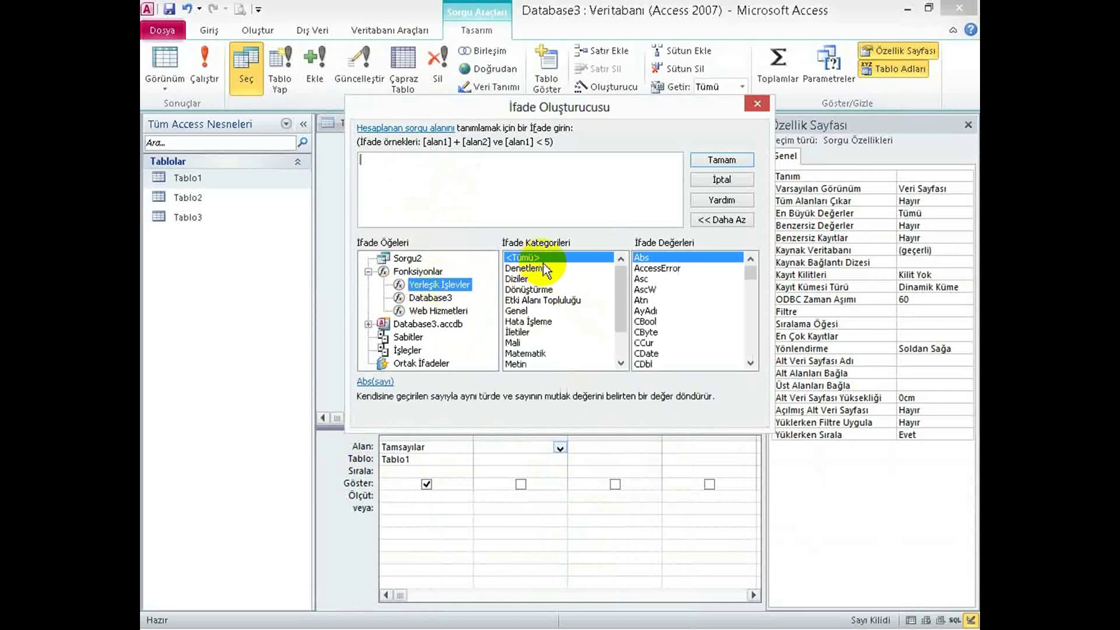
left_click_drag(627, 296, 624, 336)
left_click(535, 312)
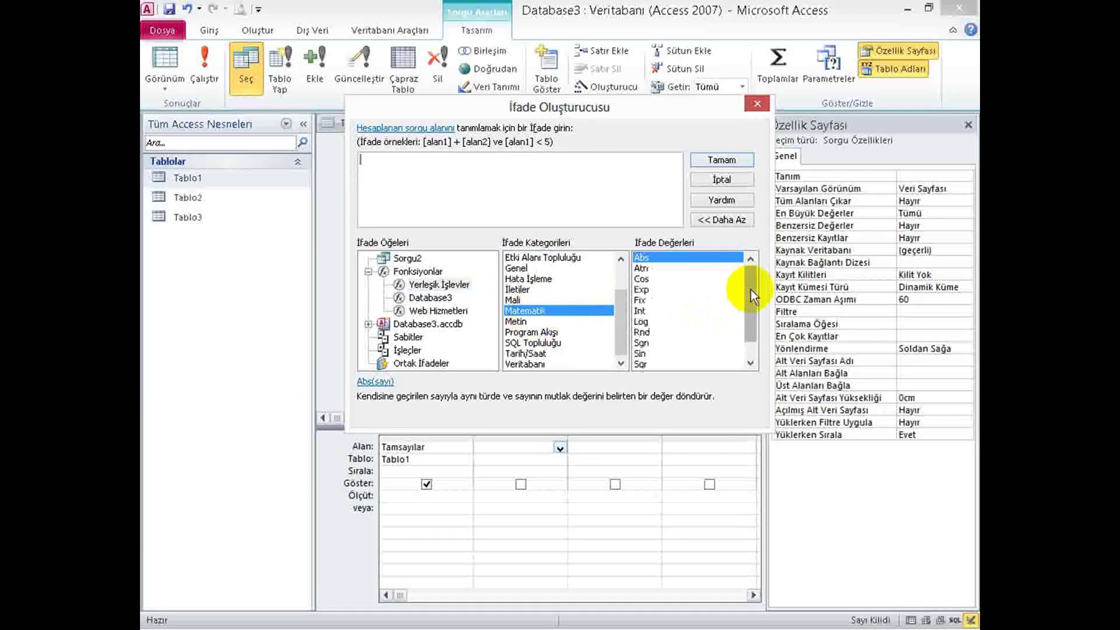
Step: Look through the Matematik functions from Abs to Yuvarlak and read the description of each
left_click_drag(753, 287, 753, 314)
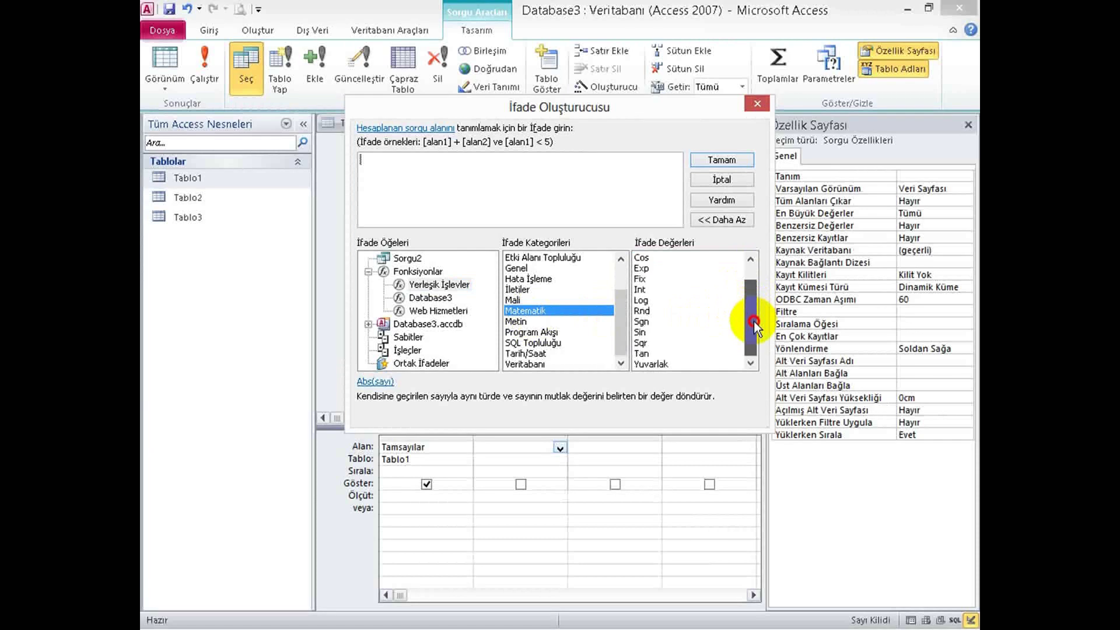
left_click(642, 332)
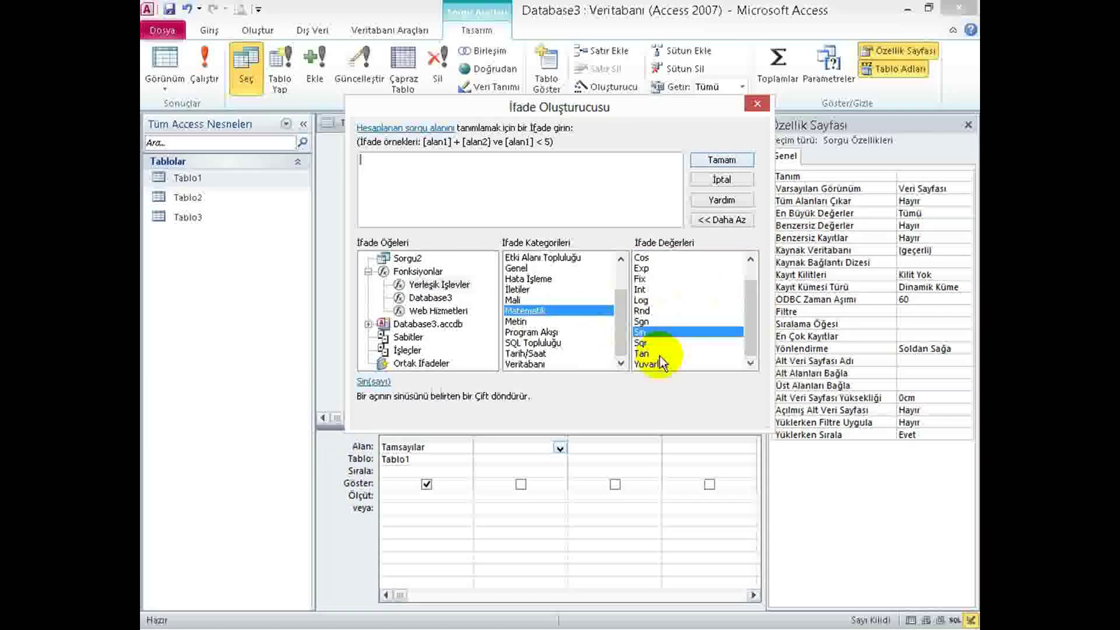
left_click(641, 289)
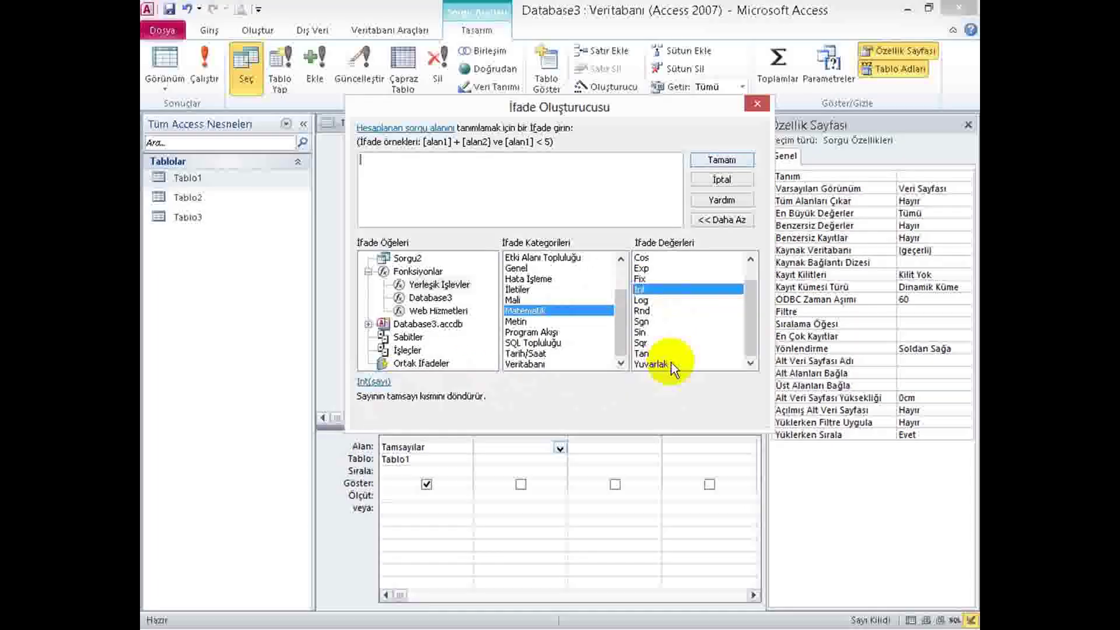
left_click(641, 353)
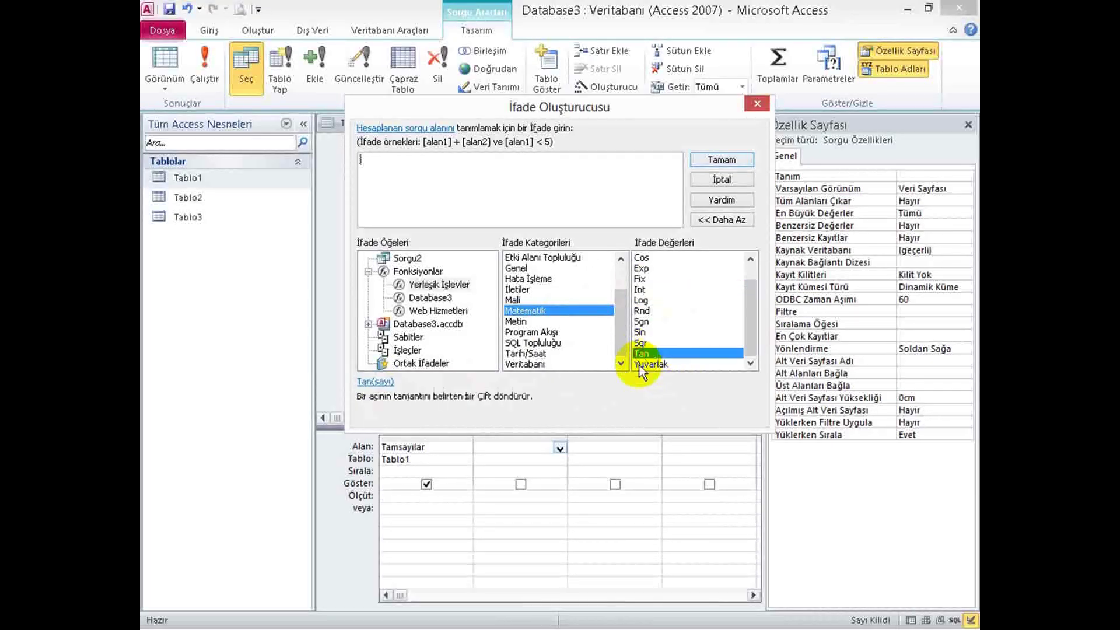
left_click(656, 364)
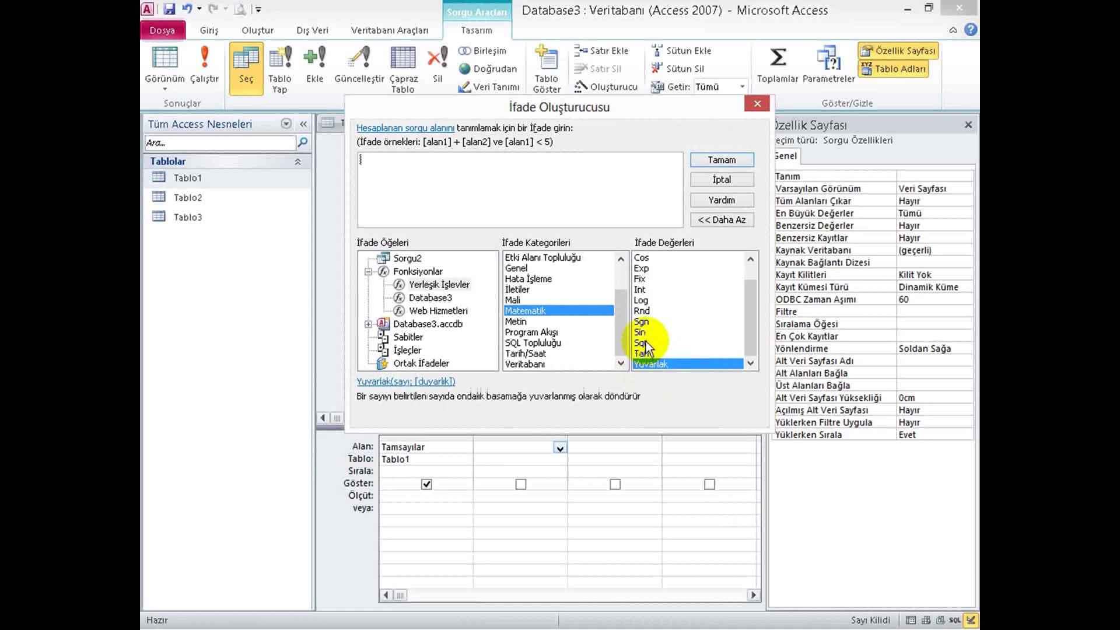
mouse_move(754, 302)
left_mouse_down()
mouse_move(754, 279)
mouse_move(755, 309)
left_mouse_up()
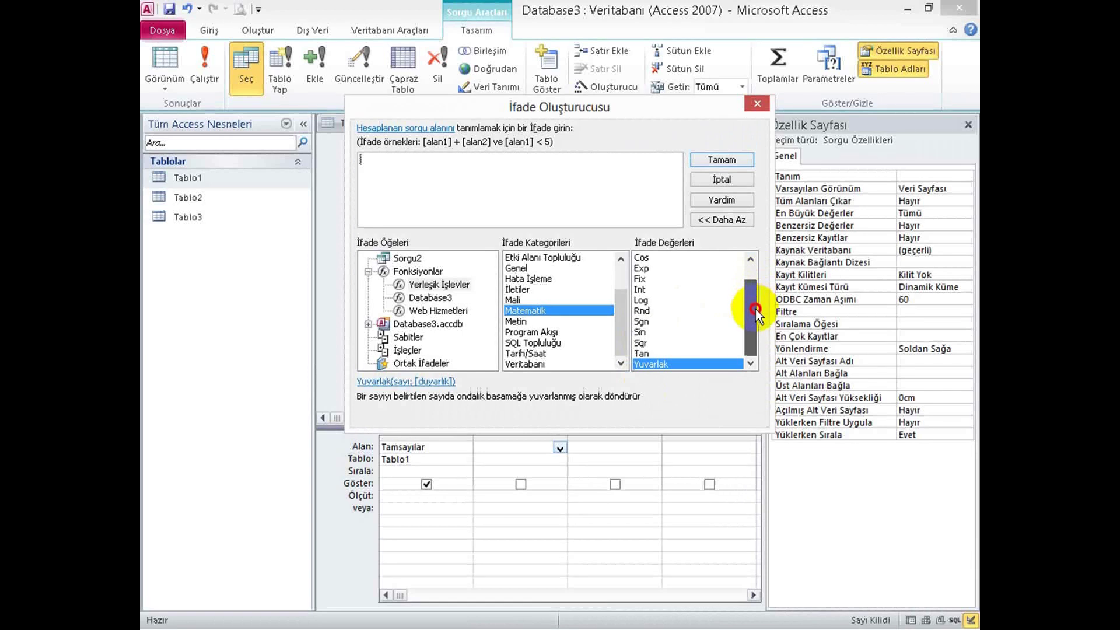
left_click(654, 321)
left_click_drag(652, 313, 736, 265)
left_click(751, 259)
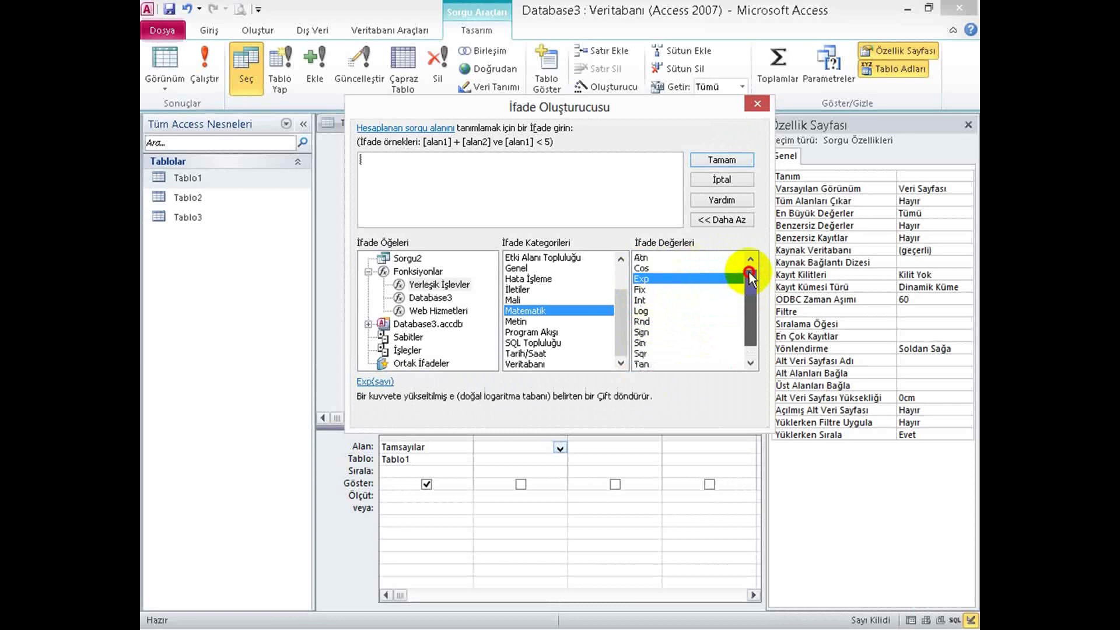
left_click(751, 259)
left_click(642, 269)
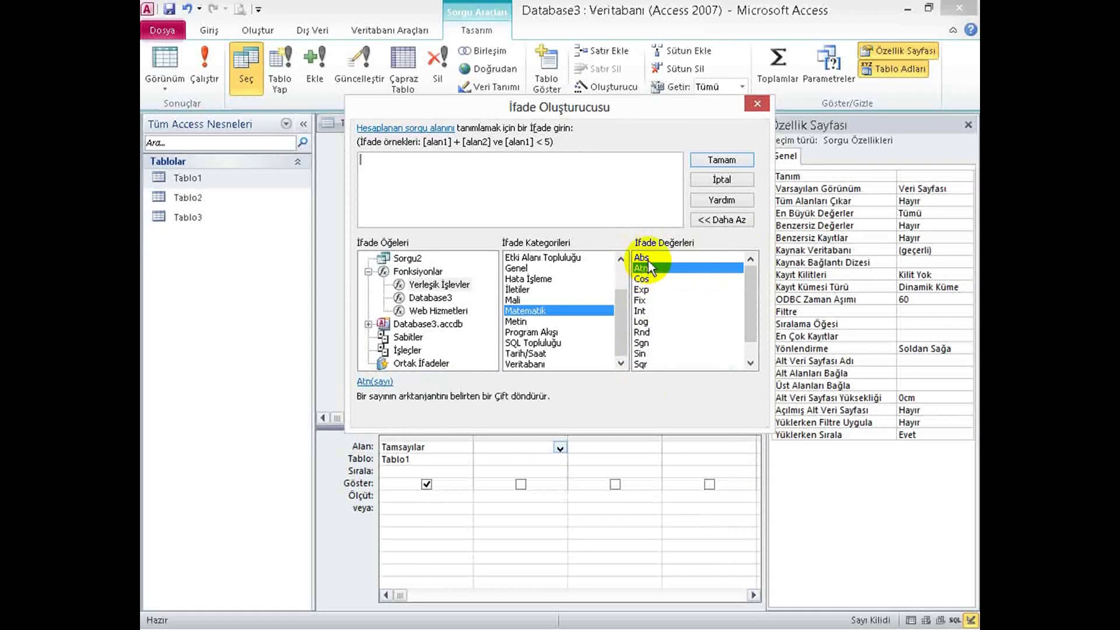
left_click(649, 261)
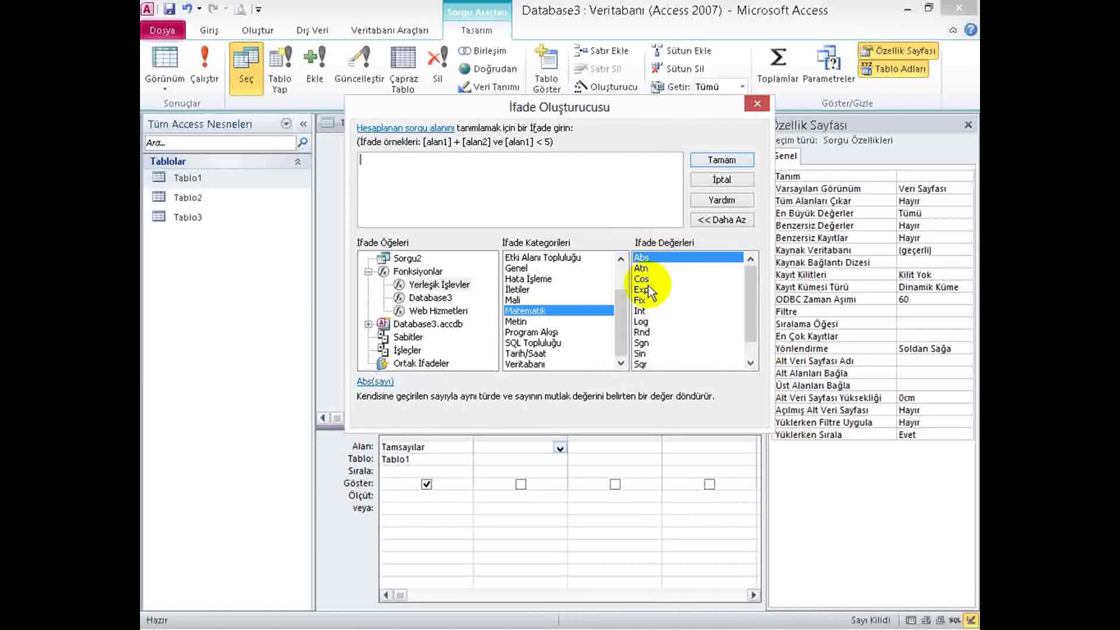
left_click(648, 290)
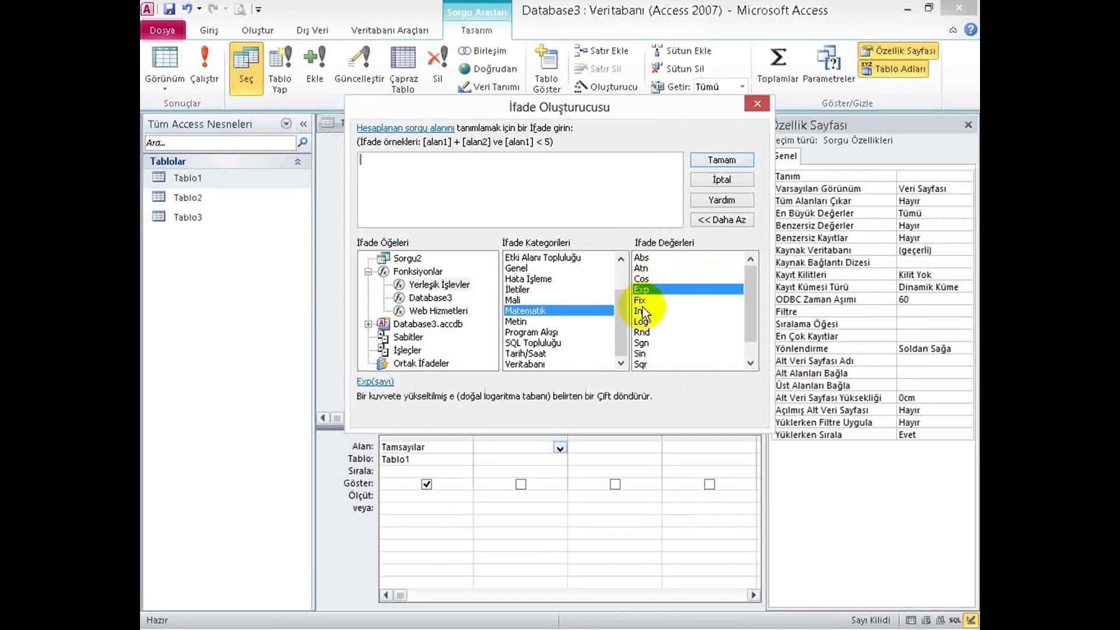
left_click(642, 302)
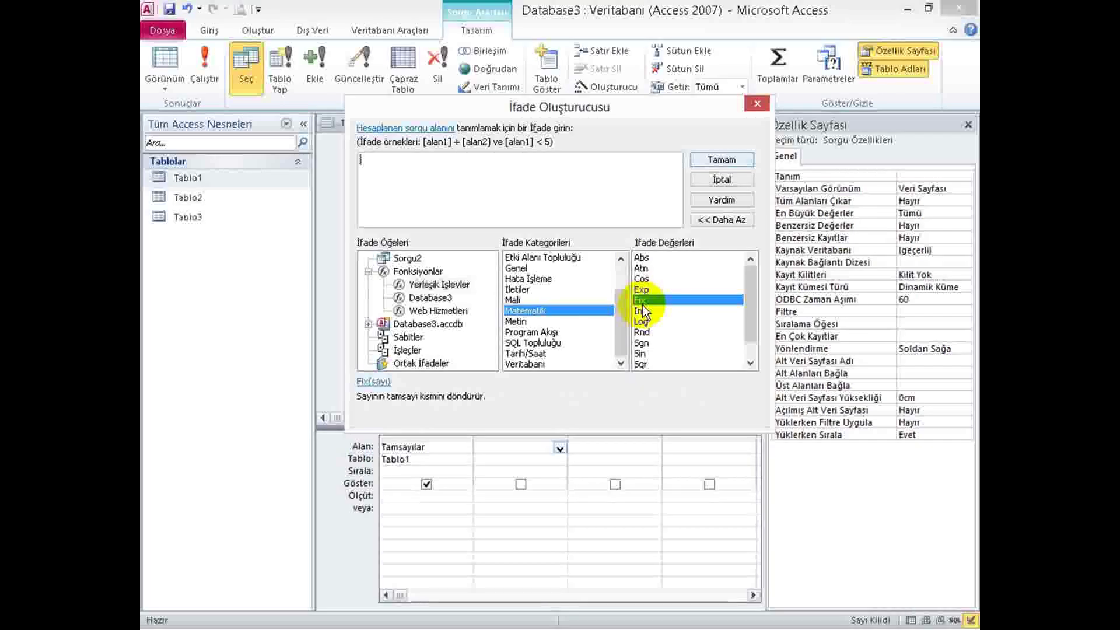
left_click(643, 312)
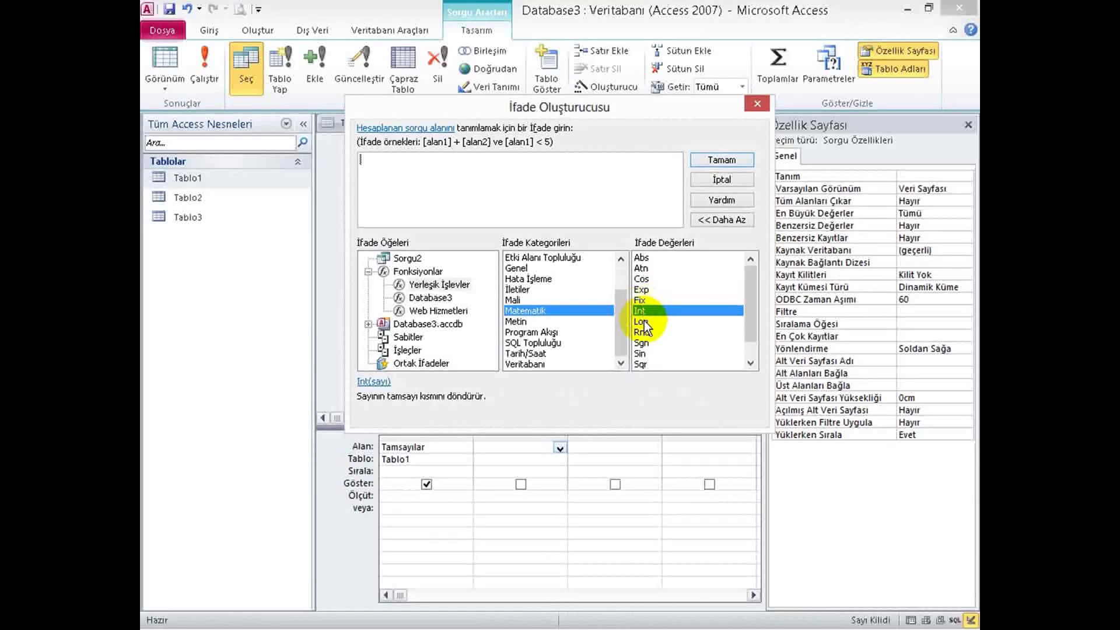
left_click(644, 322)
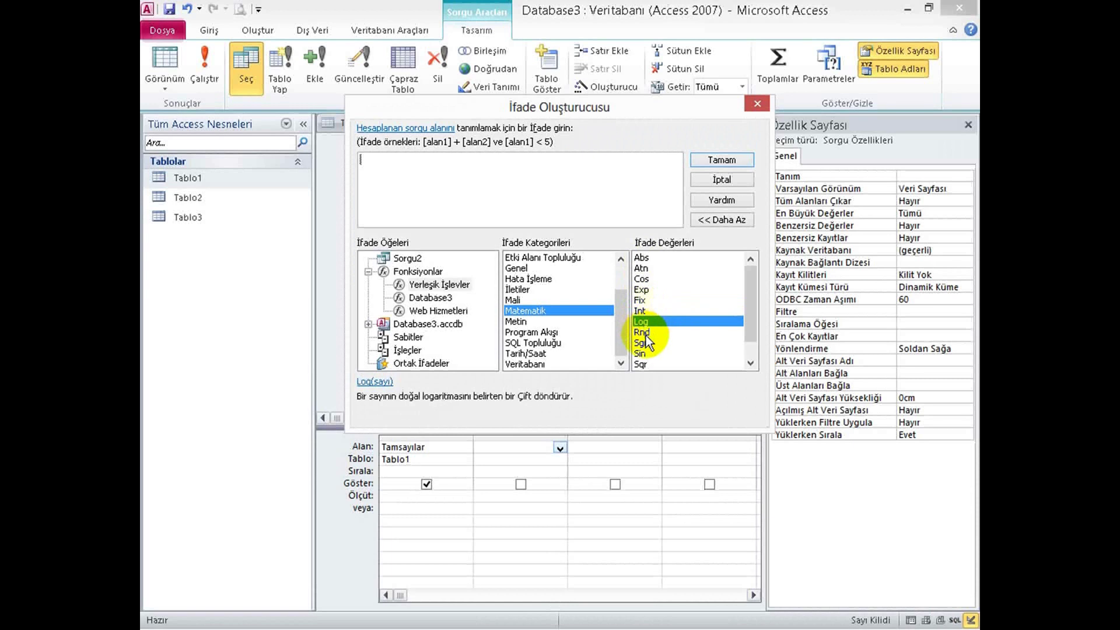
left_click(646, 334)
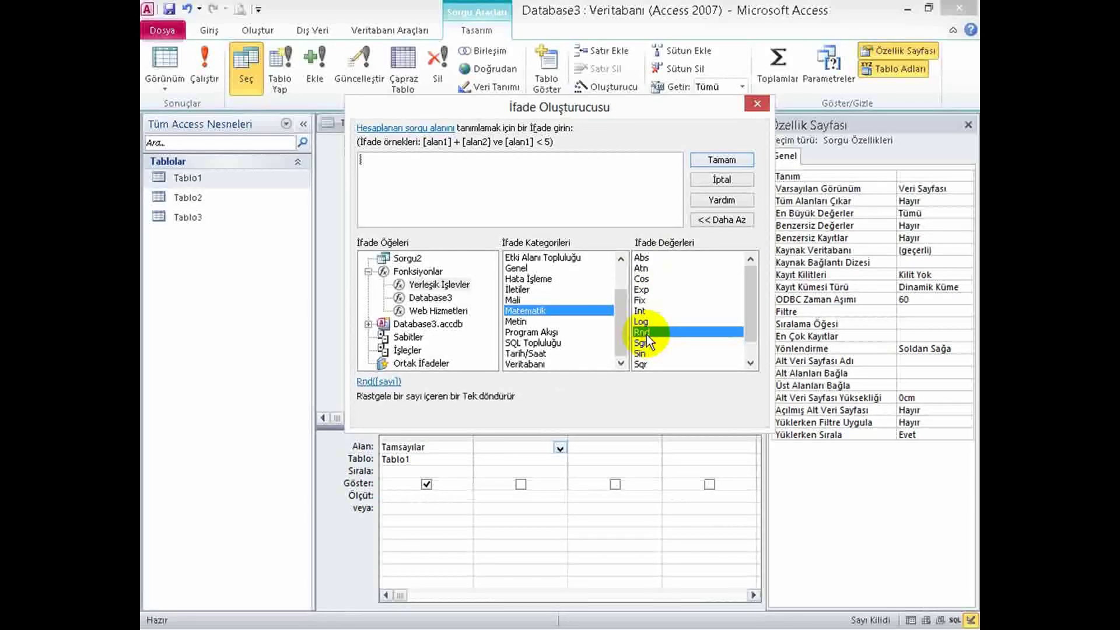
left_click(644, 345)
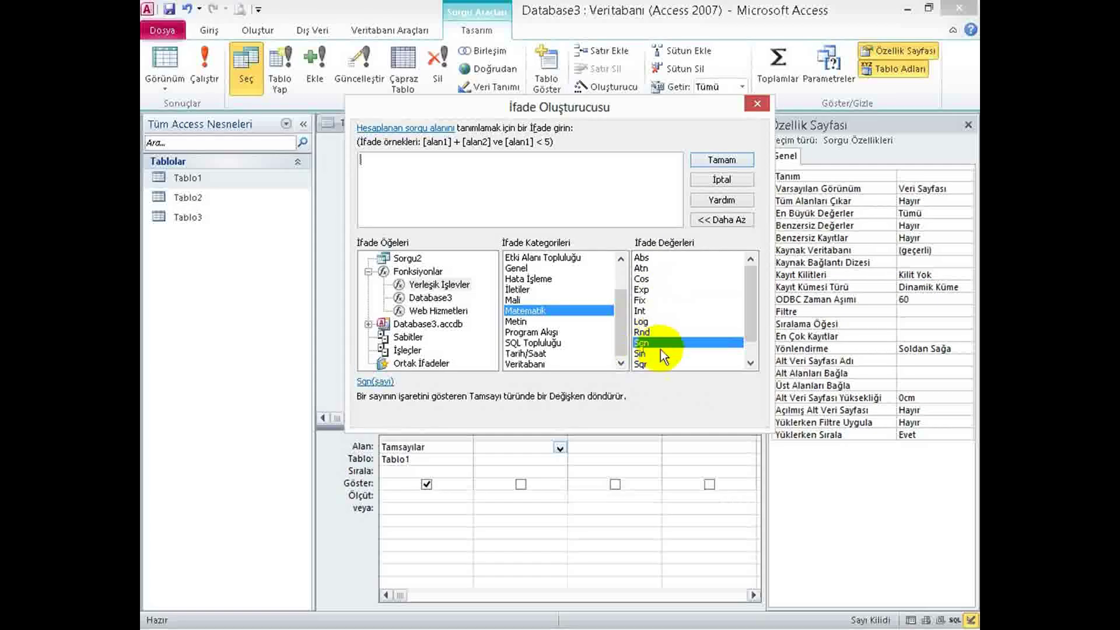
left_click(751, 364)
left_click(750, 363)
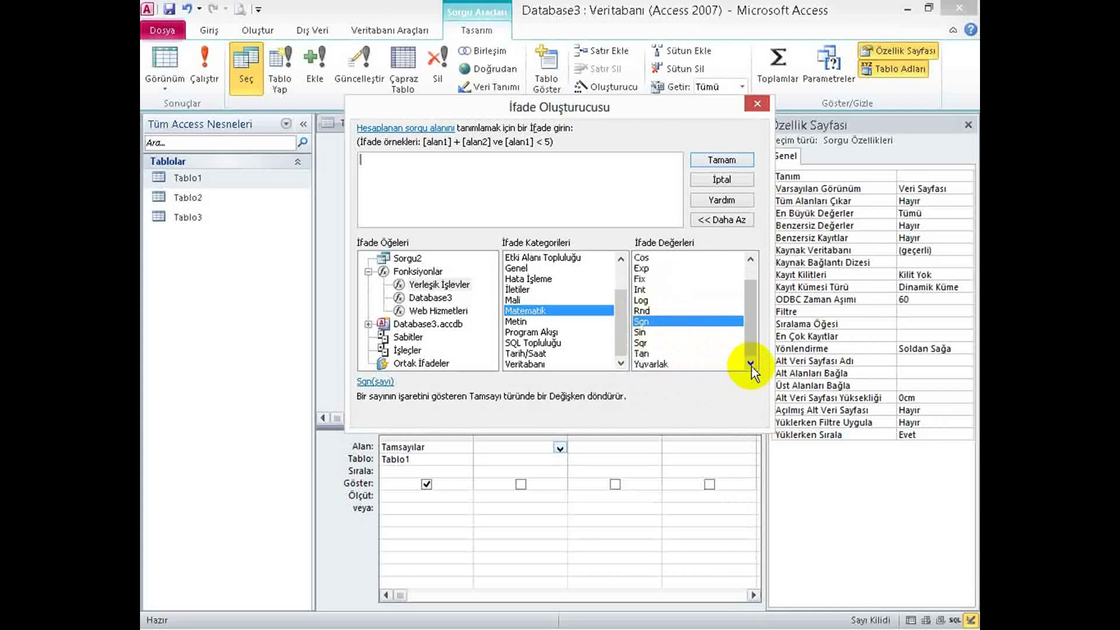
left_click(645, 333)
left_click(642, 352)
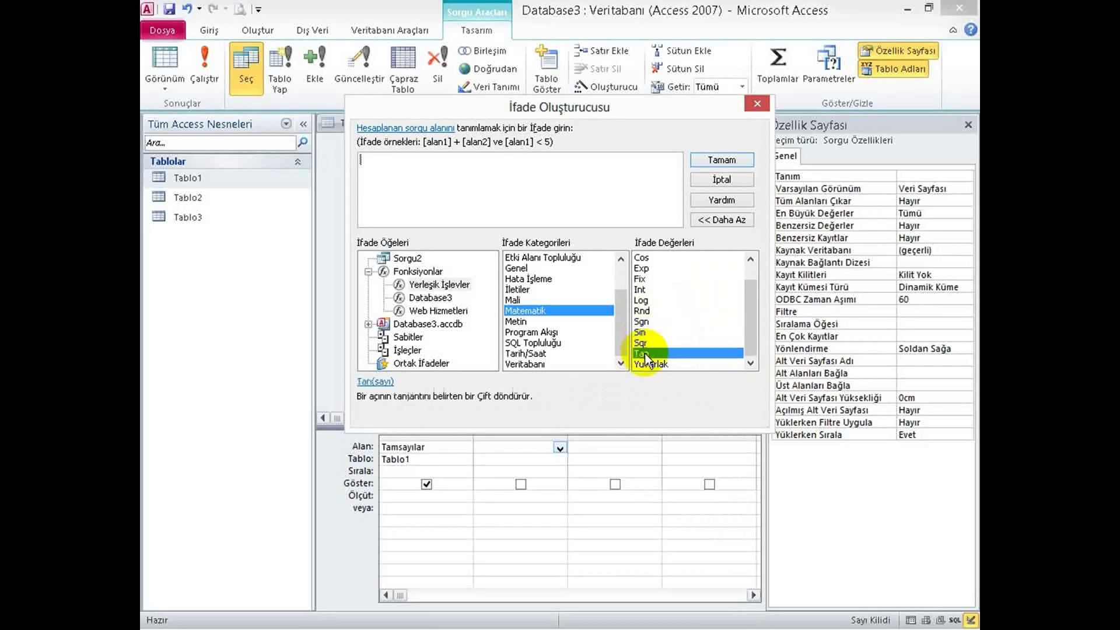
left_click(646, 365)
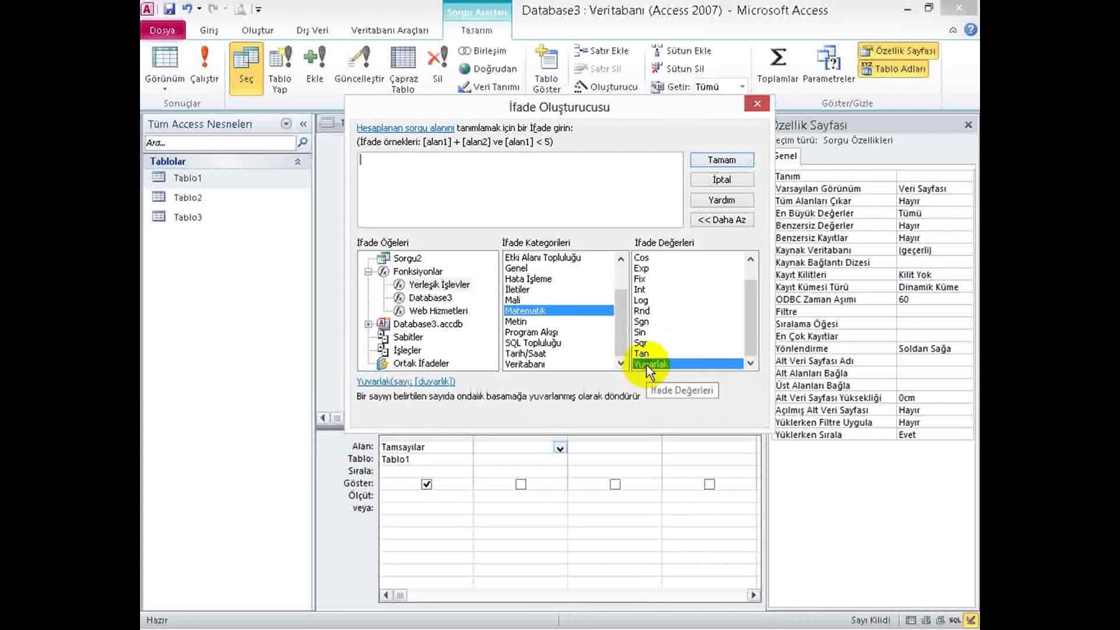
Step: Insert the Sin function into the expression for the second column
left_click(642, 323)
left_click(641, 333)
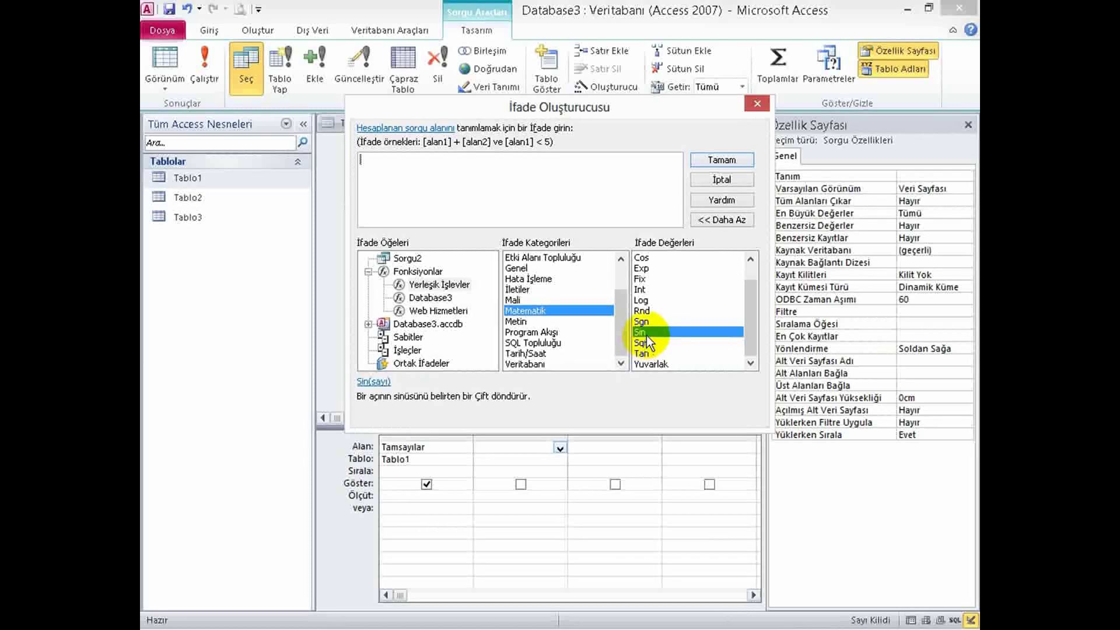
double_click(644, 332)
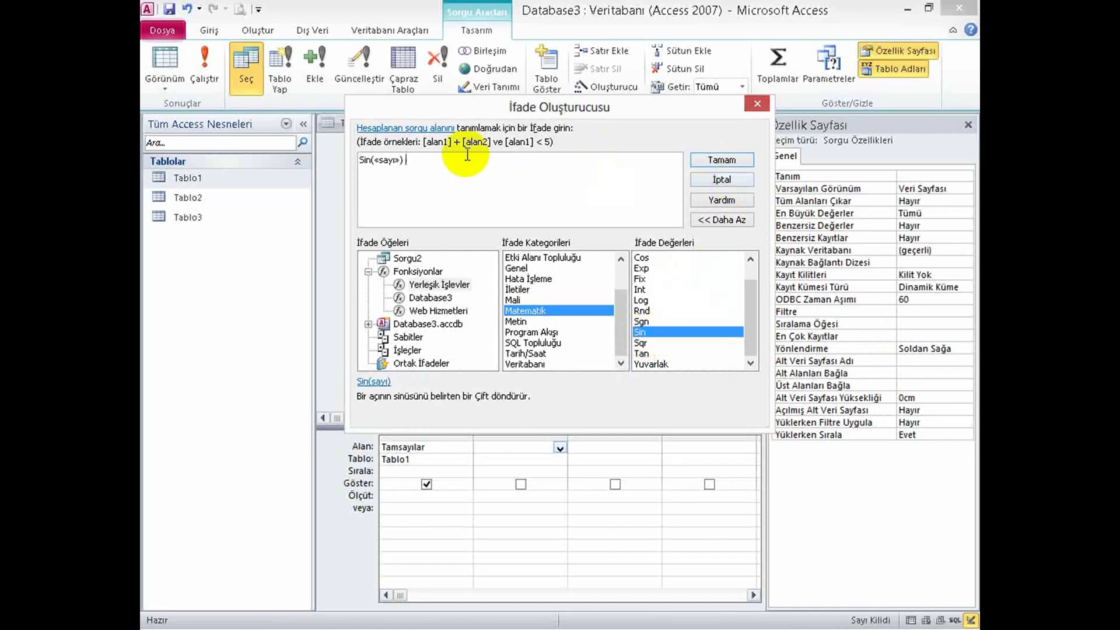
Step: Replace the Sin function's placeholder argument with [Tamsayılar] and accept the expression
left_click(376, 162)
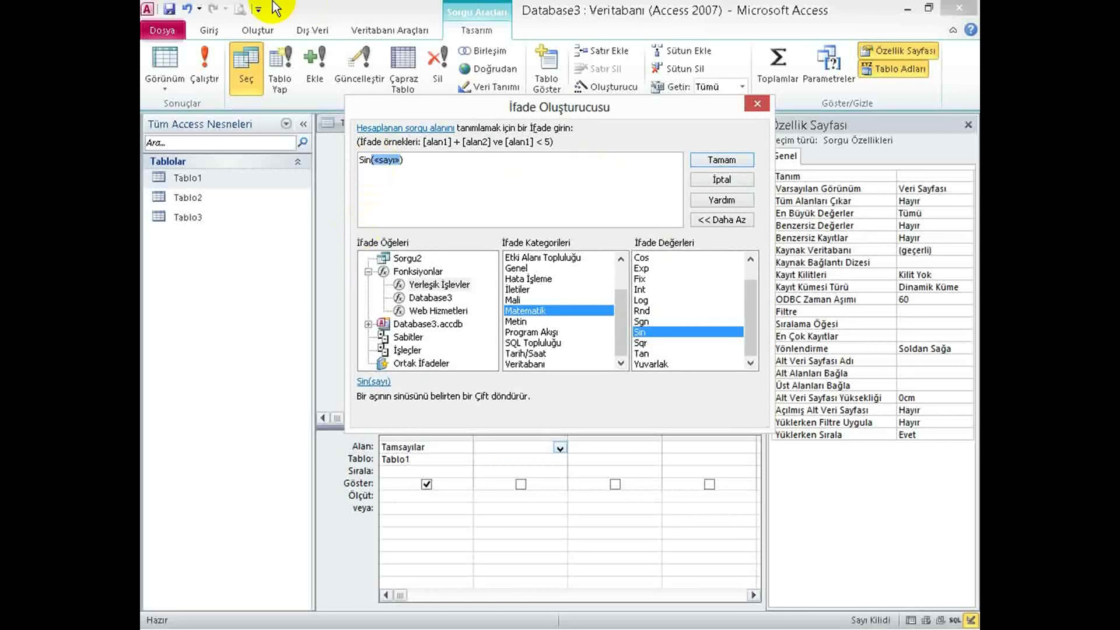
left_click(403, 159)
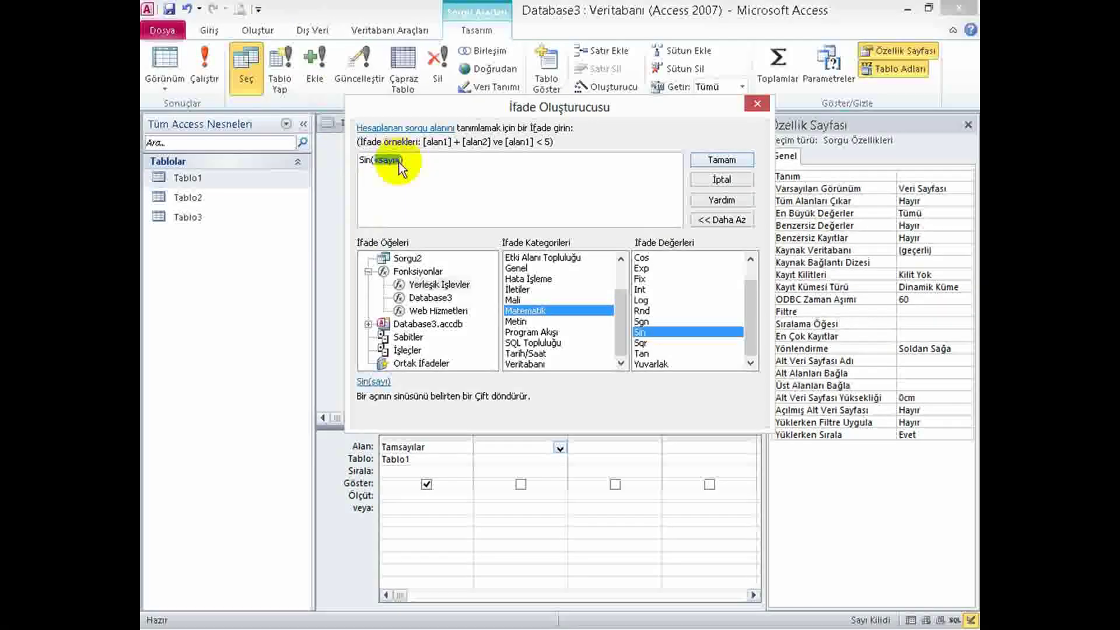
double_click(382, 159)
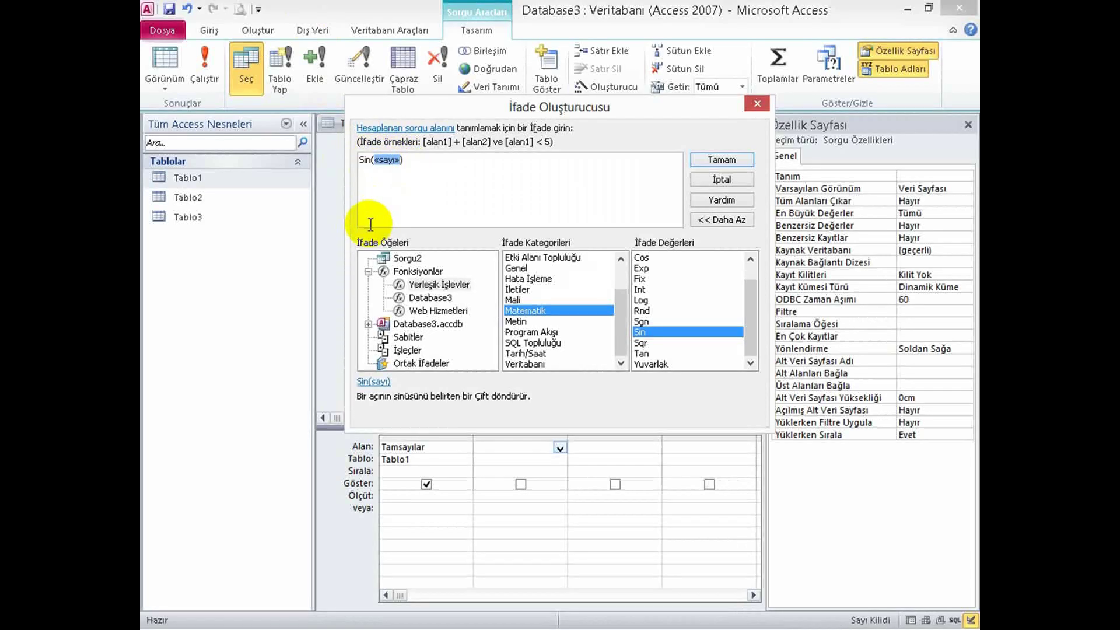
key("BackSpace")
type("[Tamsayı")
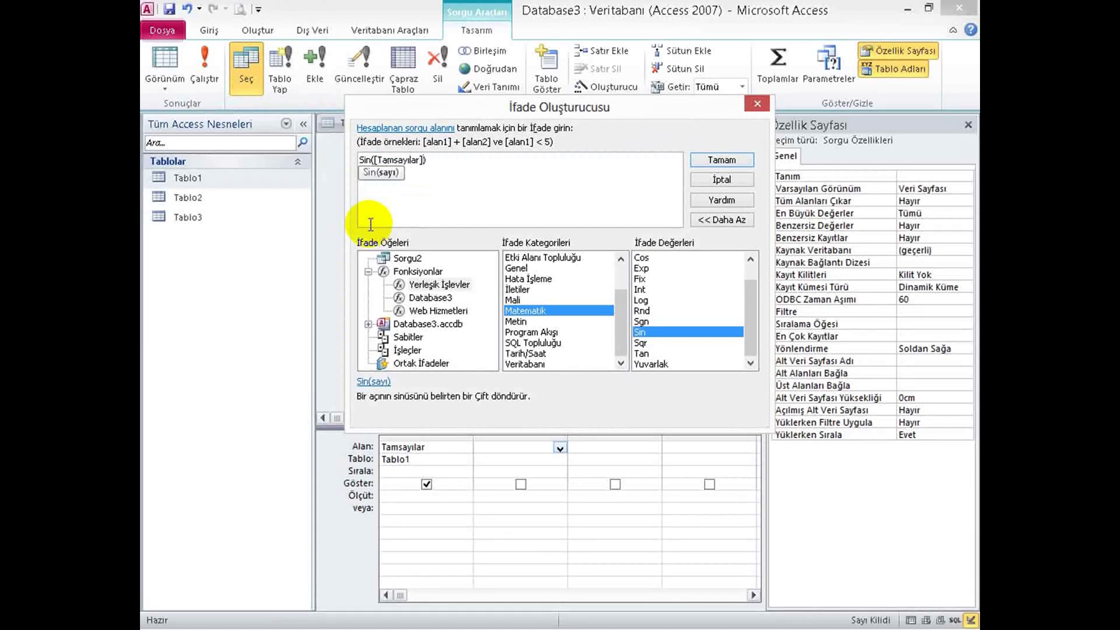
left_click(733, 162)
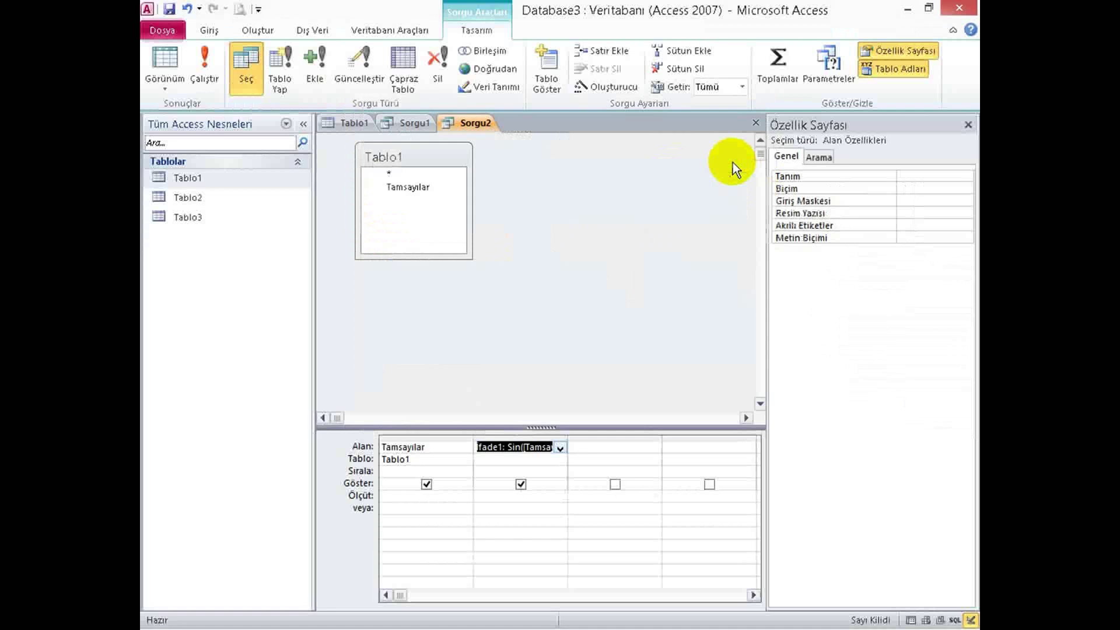
Step: Run the query and fit the calculated column's width to its values
left_click(210, 66)
double_click(489, 139)
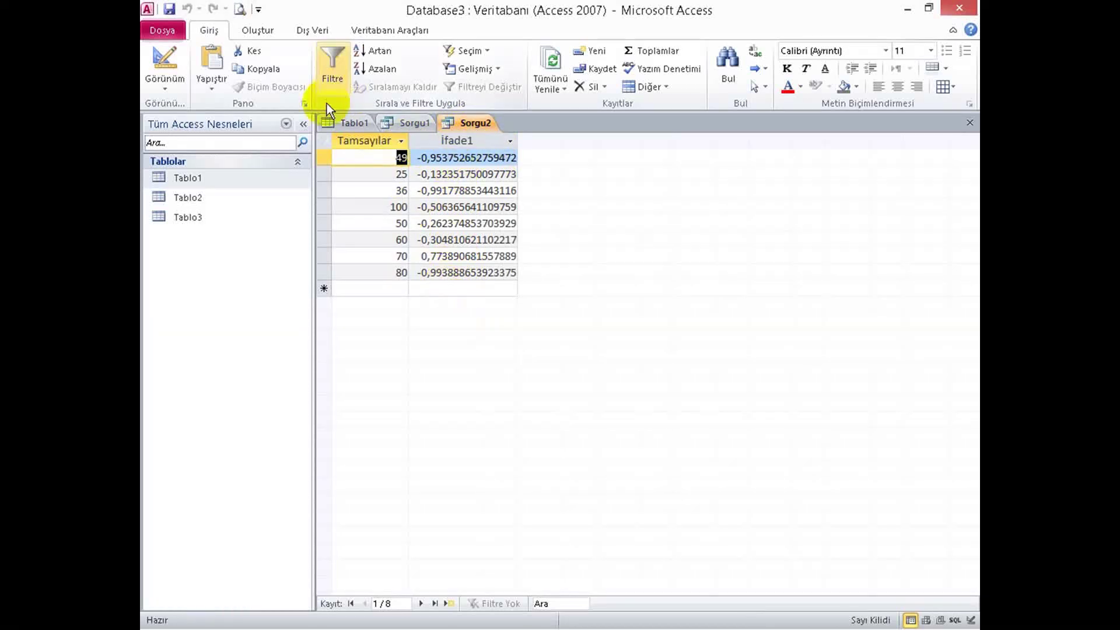
Step: Return to design view, rename the calculated field as Sinüs and run the query again
left_click(171, 56)
double_click(503, 446)
type("Sinüs: Sin([Tamsay")
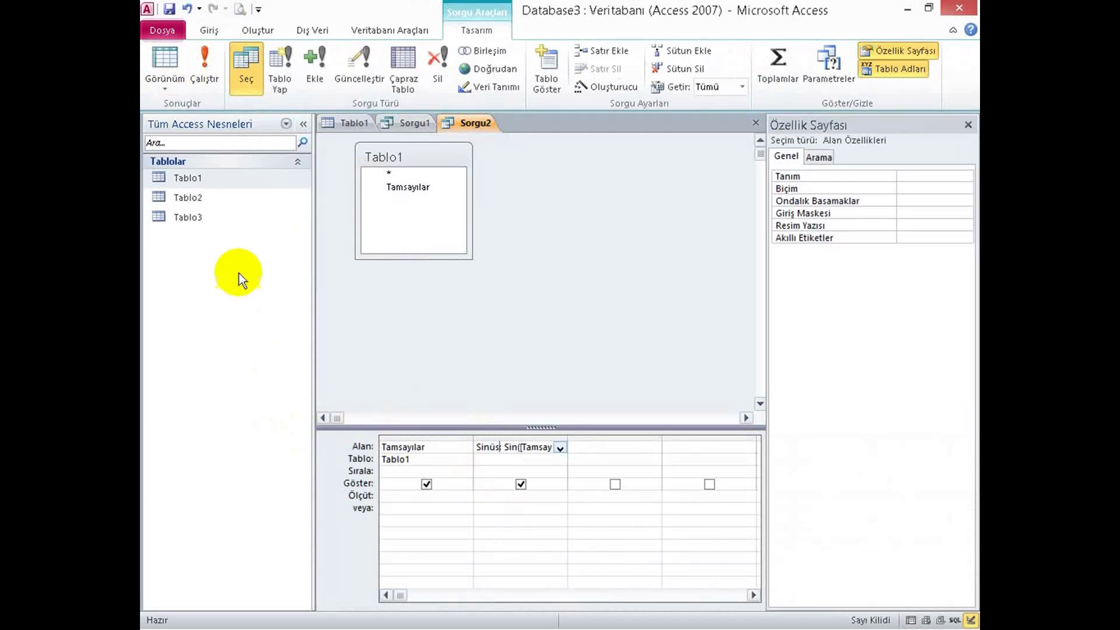
left_click(201, 57)
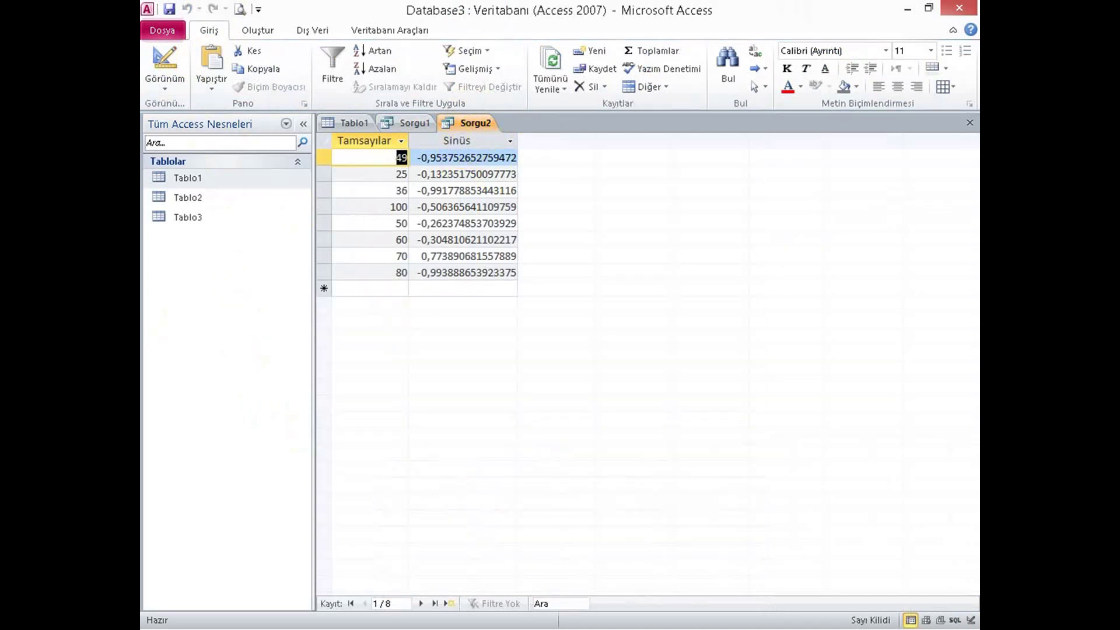
Step: Save the square-root query Sorgu1 under the name Karekök
left_click(477, 130)
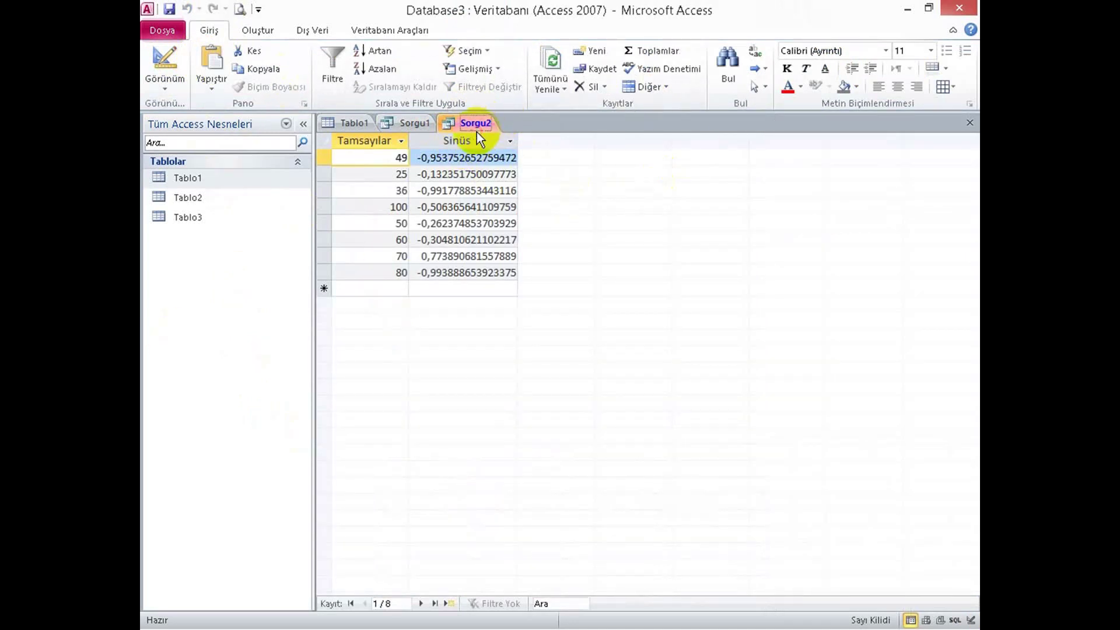
left_click(418, 125)
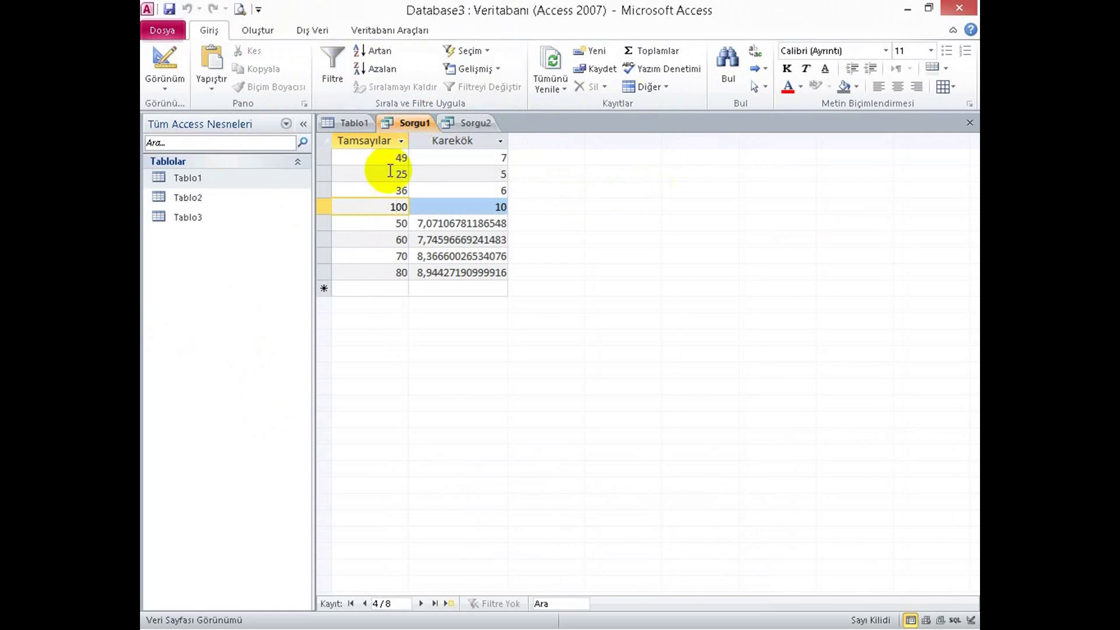
key("F12")
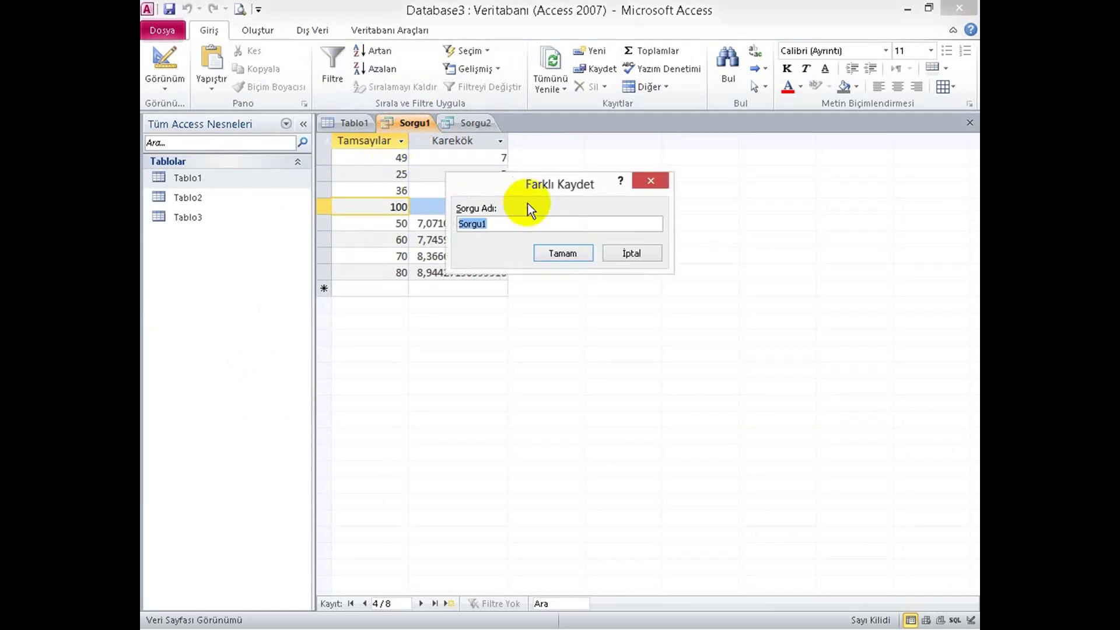
type("Karö")
key("BackSpace")
type("ekök")
key("Return")
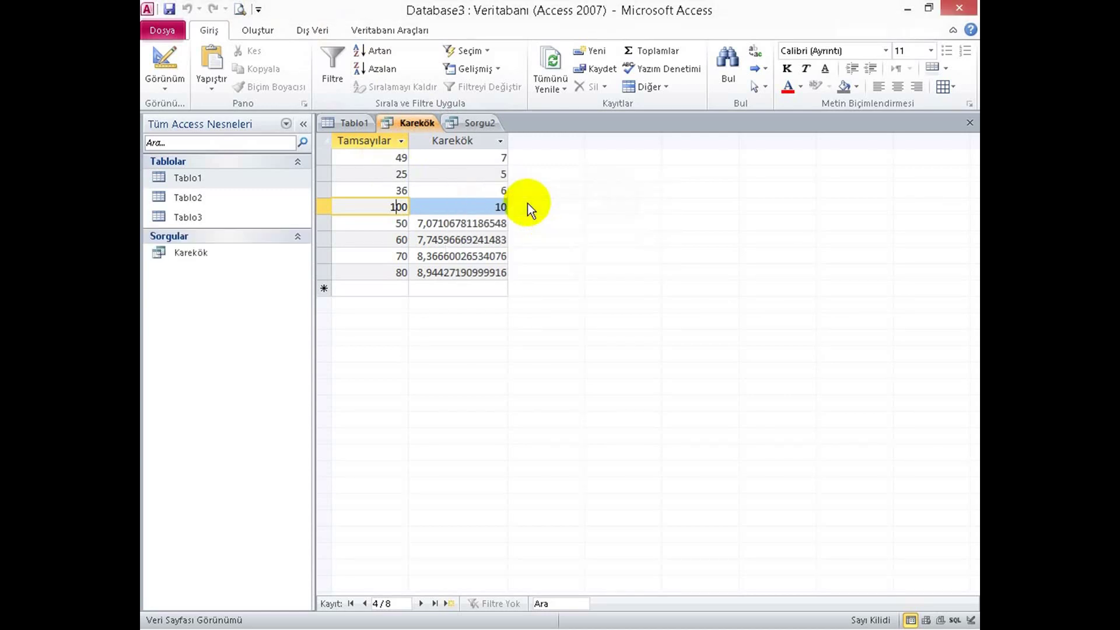
Step: Save the sine query Sorgu2 under the name Sinüs
left_click(465, 123)
key("ctrl+s")
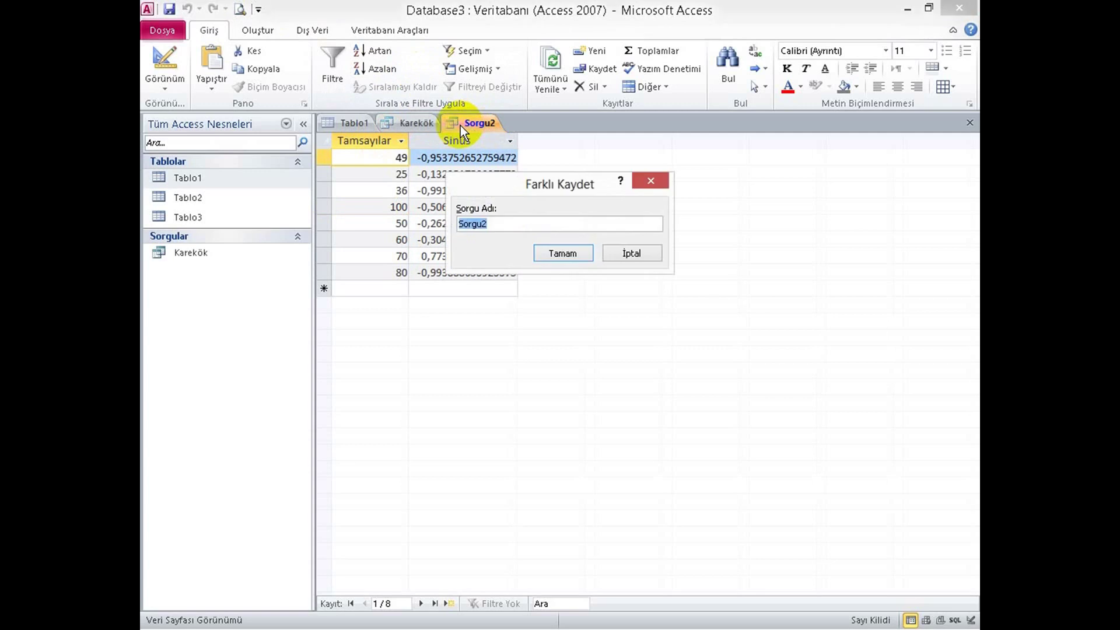
type("Sinüs")
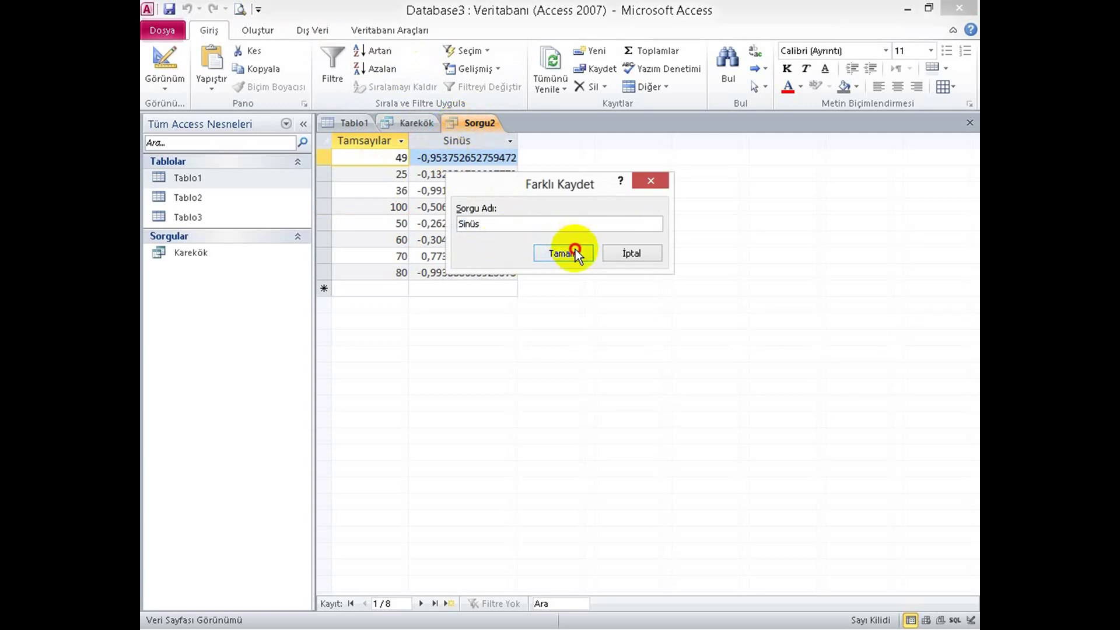
left_click(575, 250)
Step: Close the Sinüs and Karekök queries, leaving Tablo1 open
right_click(463, 120)
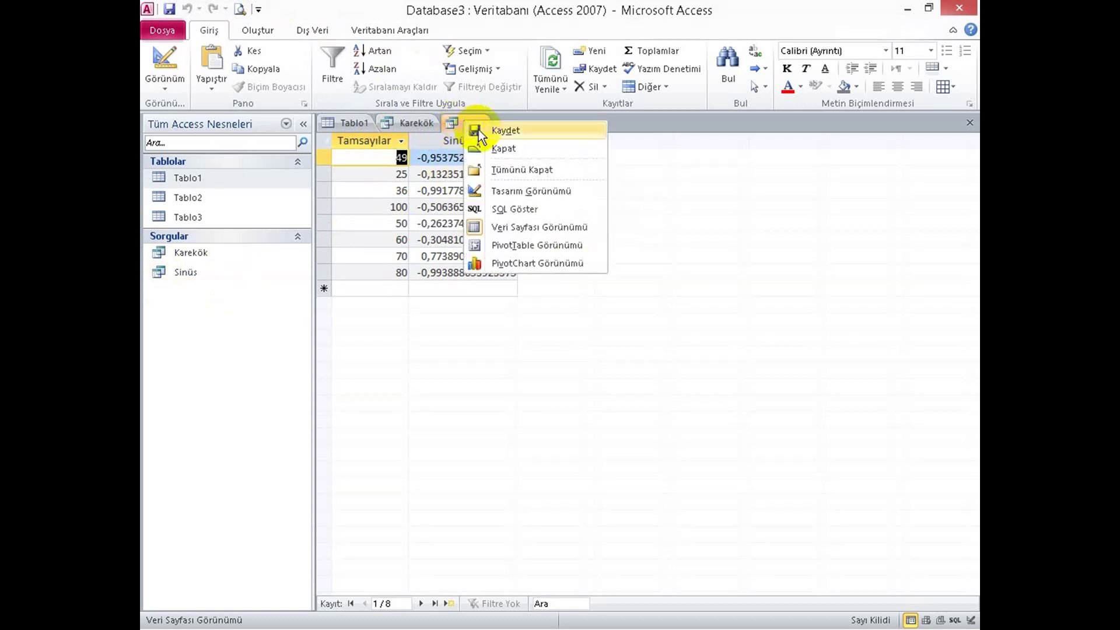
left_click(482, 148)
right_click(401, 117)
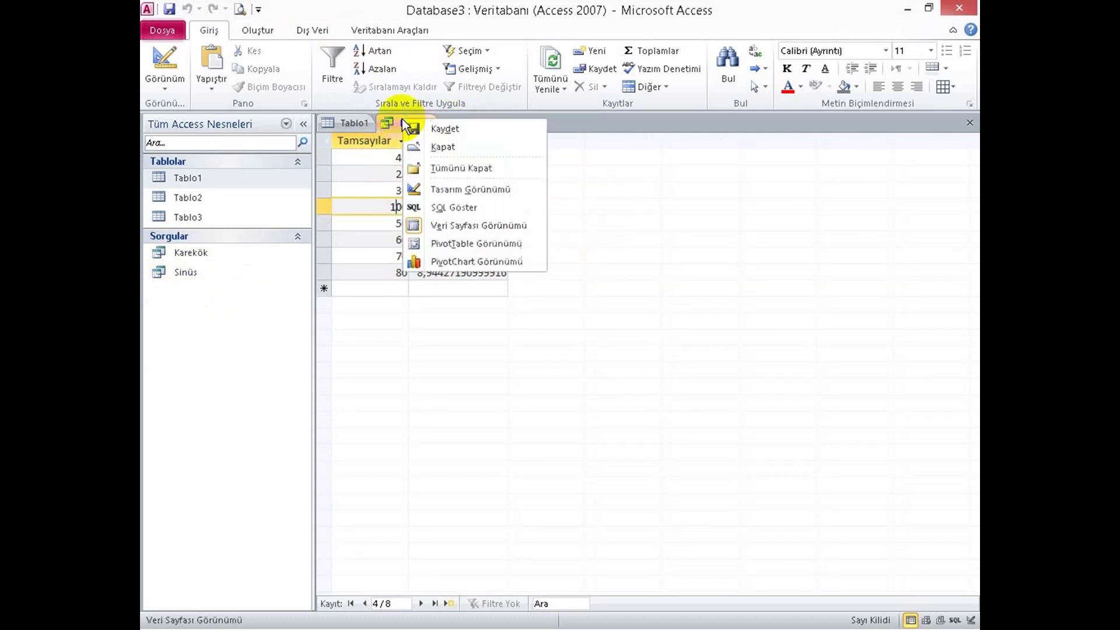
left_click(445, 147)
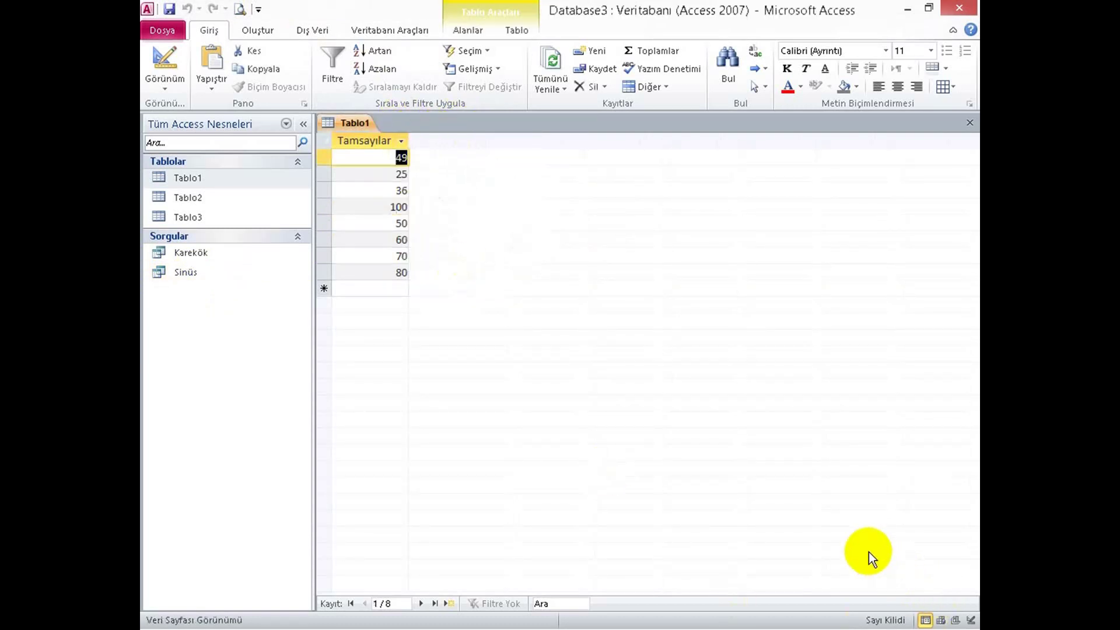